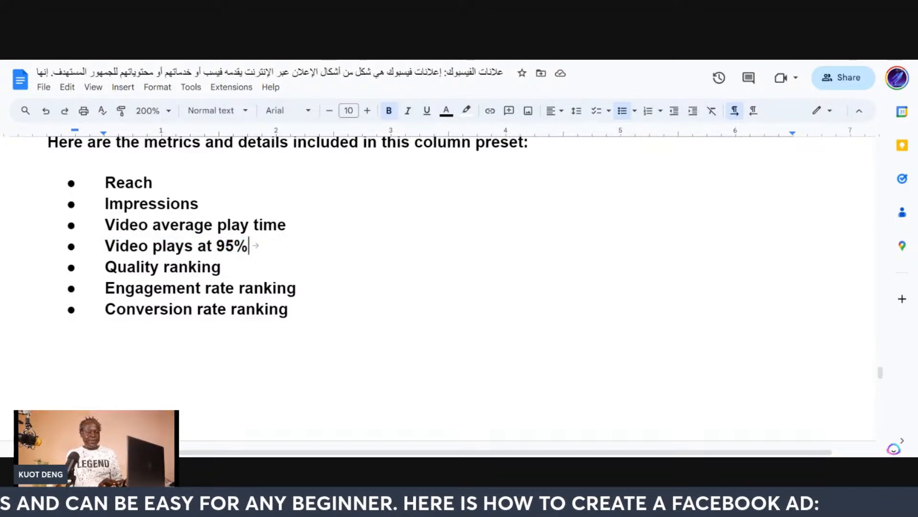
# Switch from the metrics document to Meta Ads Manager and close the nine-ad-set editor without publishing the draft items.
pyautogui.moveTo(221, 266); pyautogui.dragTo(104, 266)
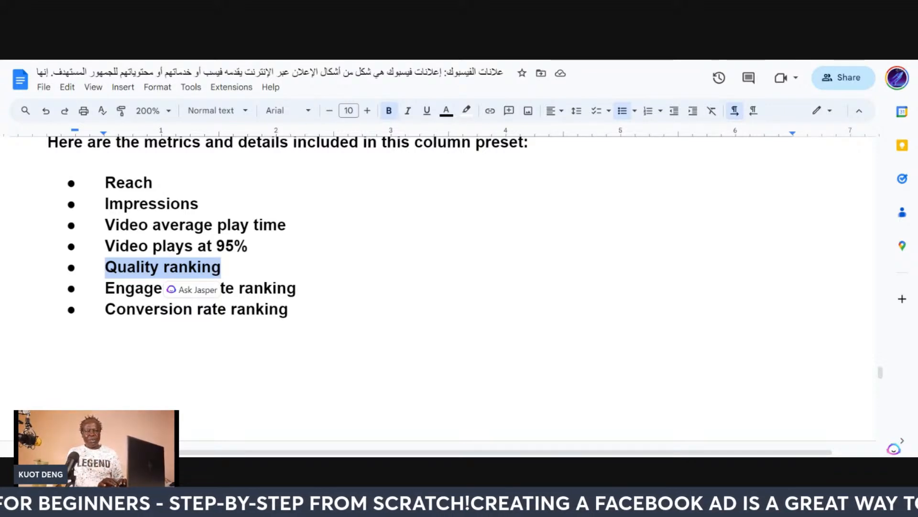
pyautogui.click(632, 63)
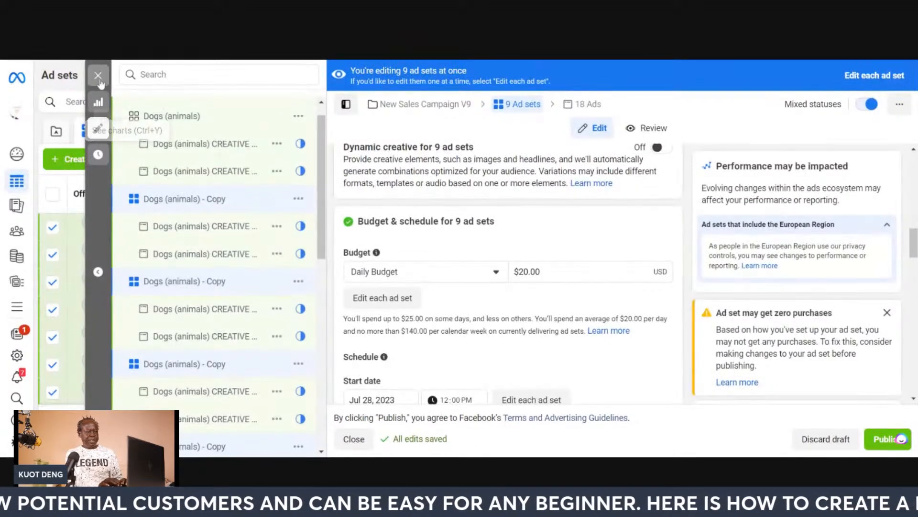
pyautogui.click(98, 76)
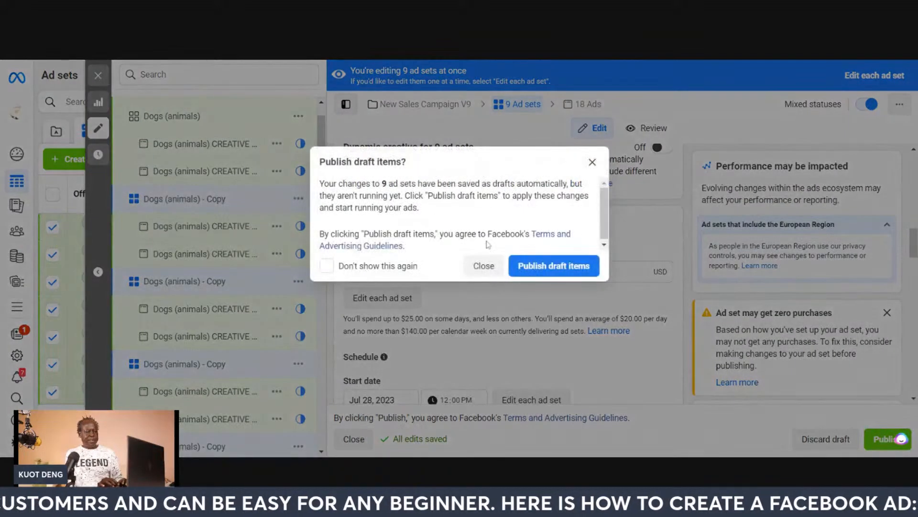
pyautogui.click(480, 269)
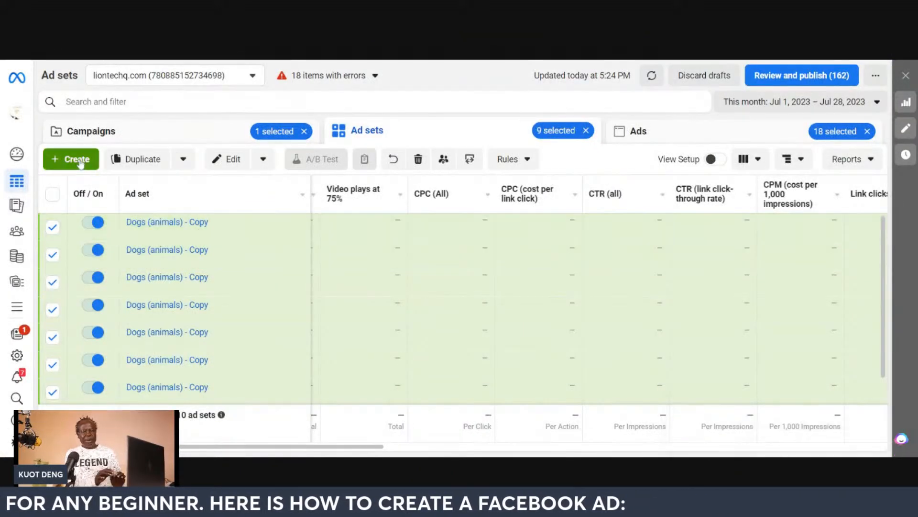
pyautogui.click(81, 163)
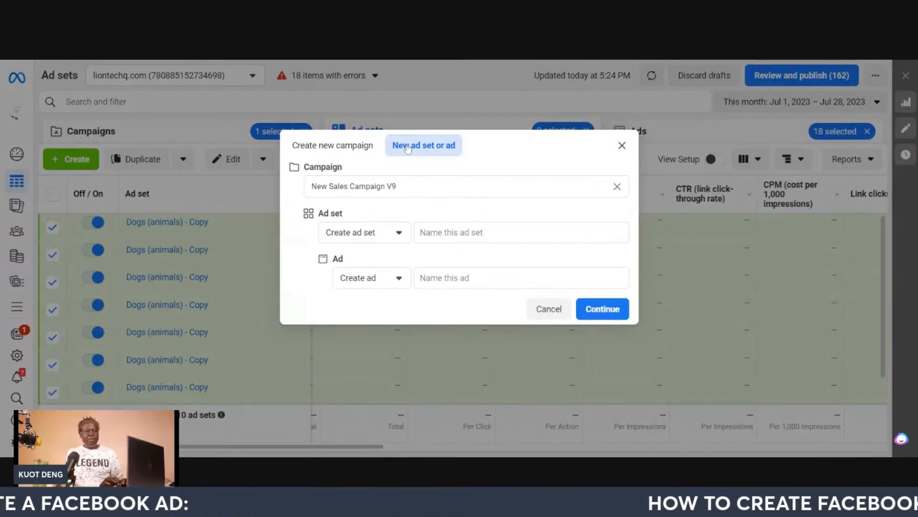
pyautogui.click(621, 145)
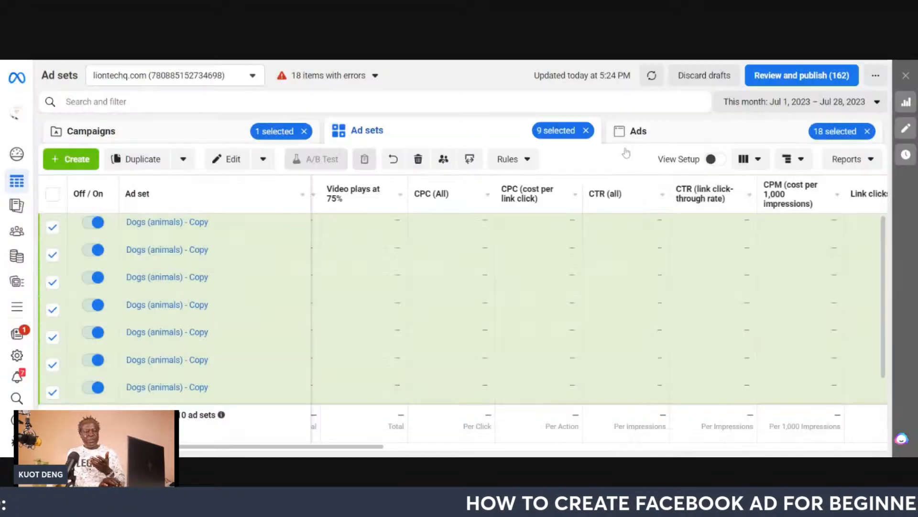
pyautogui.click(756, 160)
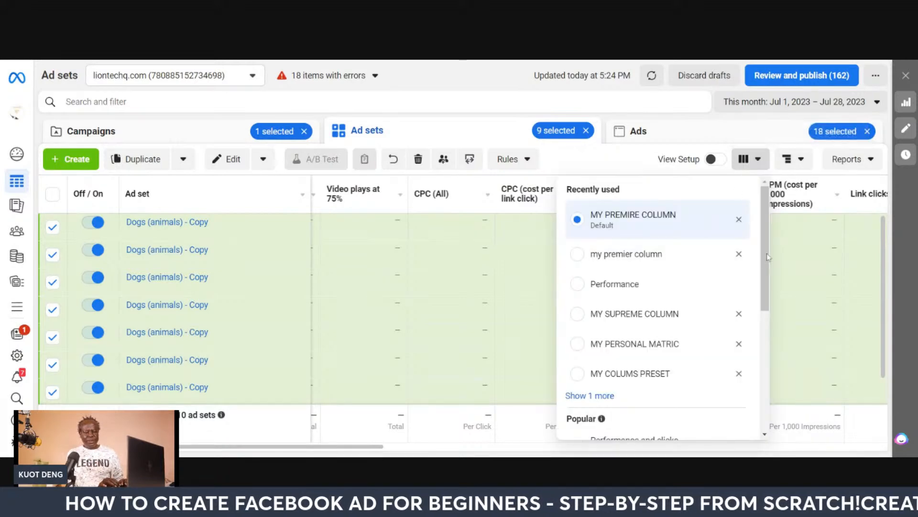
pyautogui.scroll(-5, 765, 268)
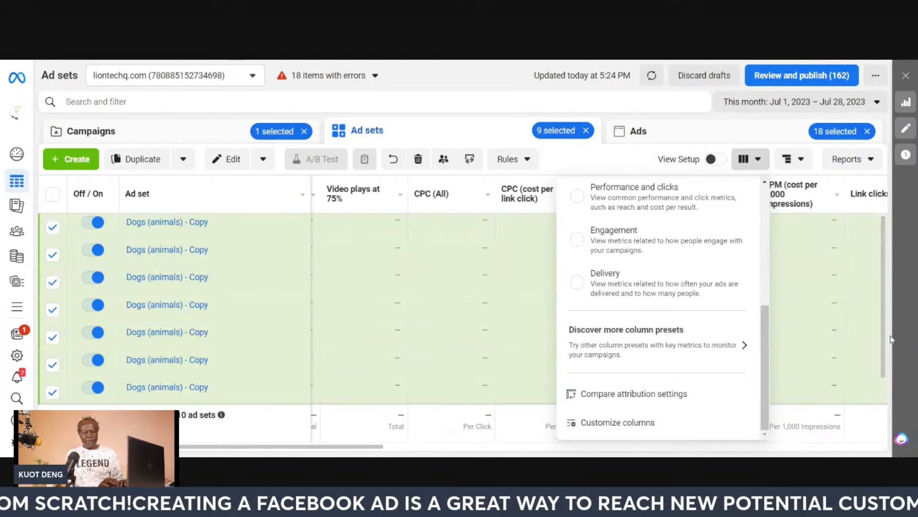
pyautogui.moveTo(889, 362); pyautogui.dragTo(884, 370)
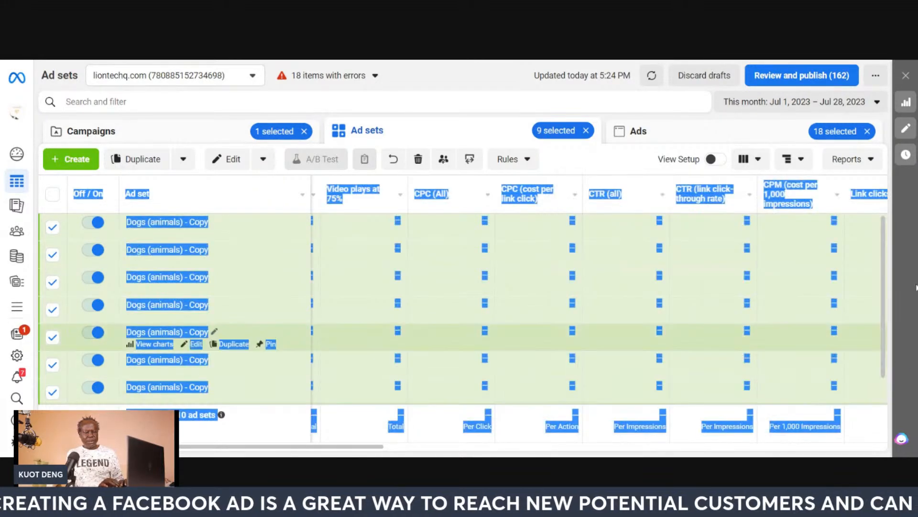
# Show the ads level and open the column customization settings for its table.
pyautogui.click(724, 140)
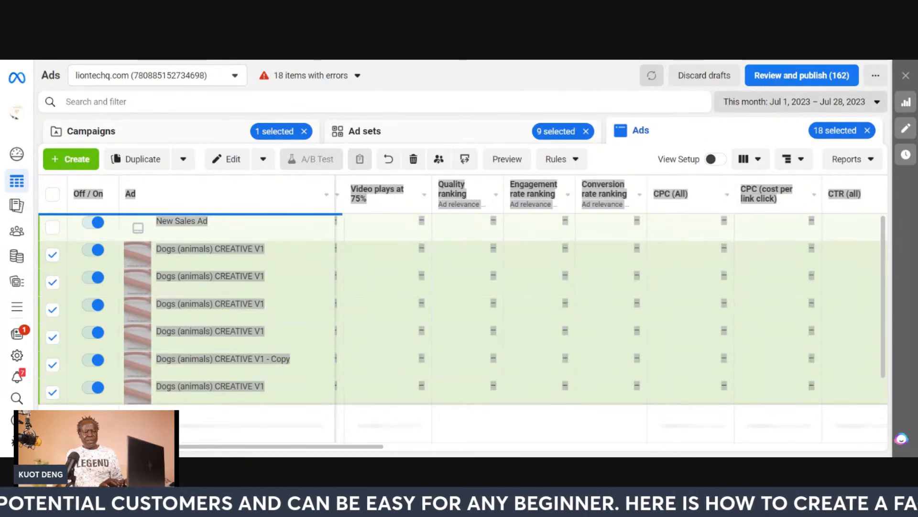
pyautogui.click(750, 159)
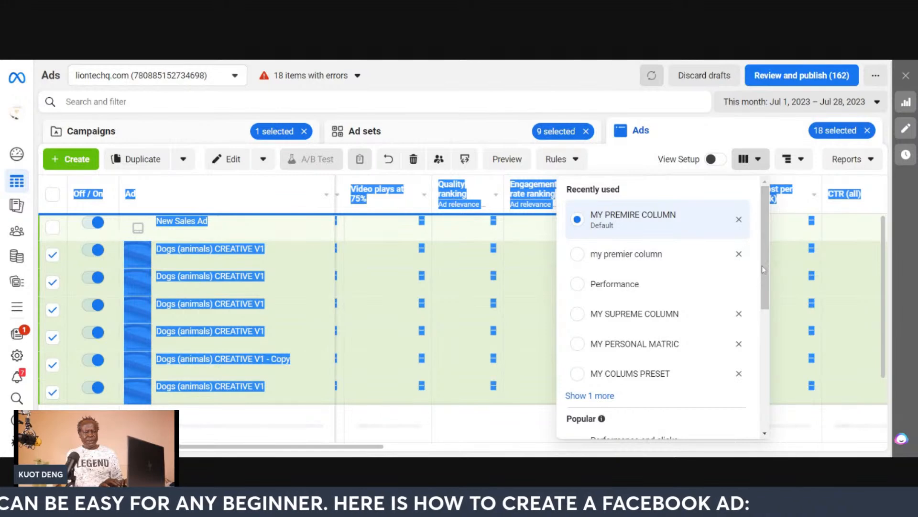
pyautogui.scroll(-5, 760, 285)
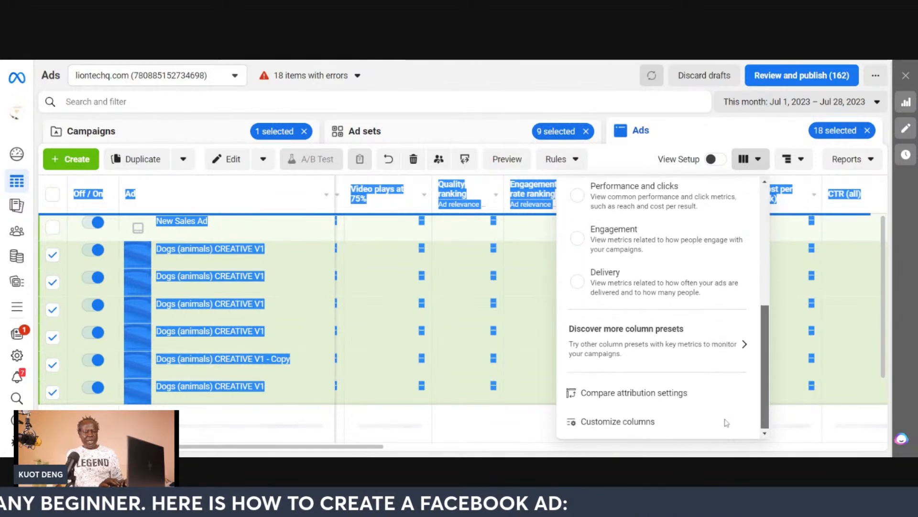
pyautogui.click(626, 431)
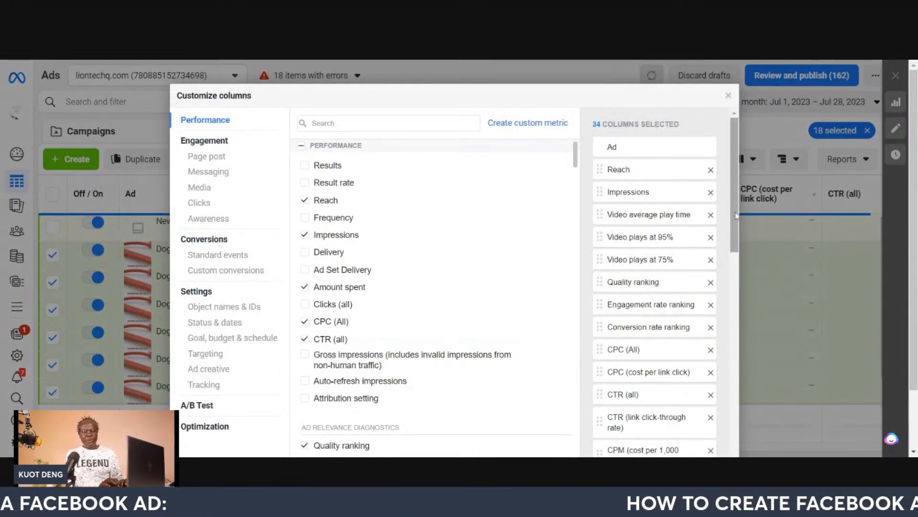
# Save the selected columns as the preset MY PREMIRE COLUMN, apply it, and return to the campaigns list.
pyautogui.moveTo(736, 215); pyautogui.dragTo(728, 142)
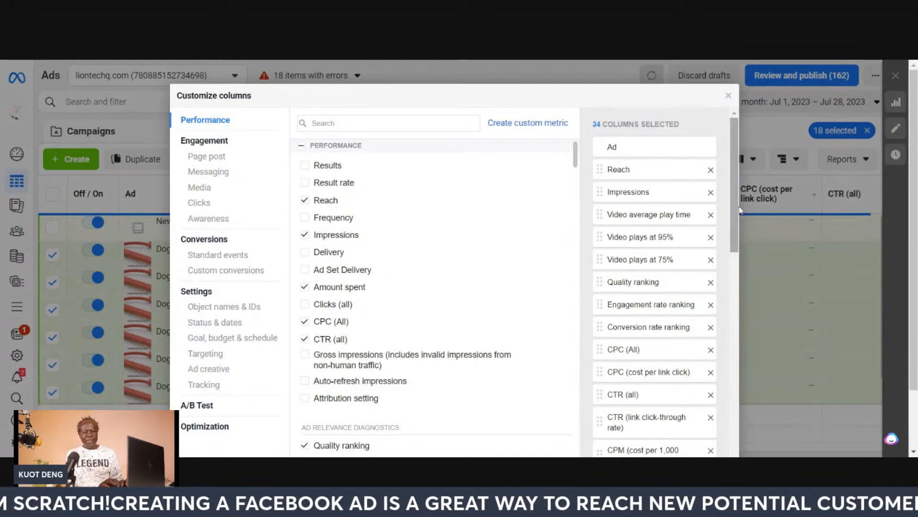
pyautogui.moveTo(740, 209); pyautogui.dragTo(732, 188)
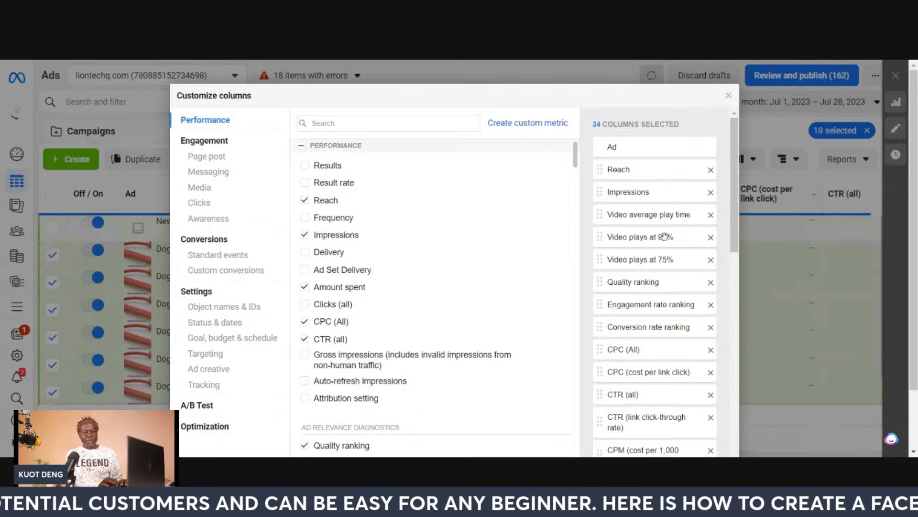
pyautogui.click(359, 121)
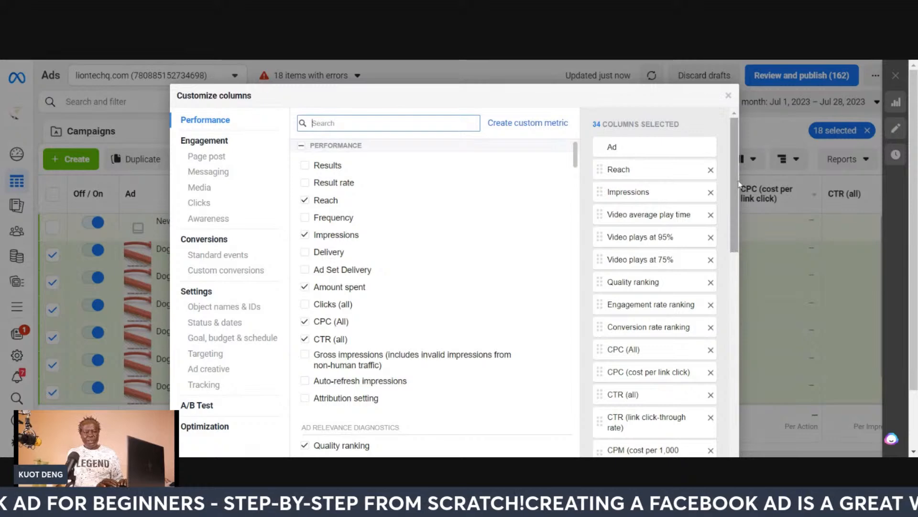
pyautogui.moveTo(739, 184); pyautogui.dragTo(726, 249)
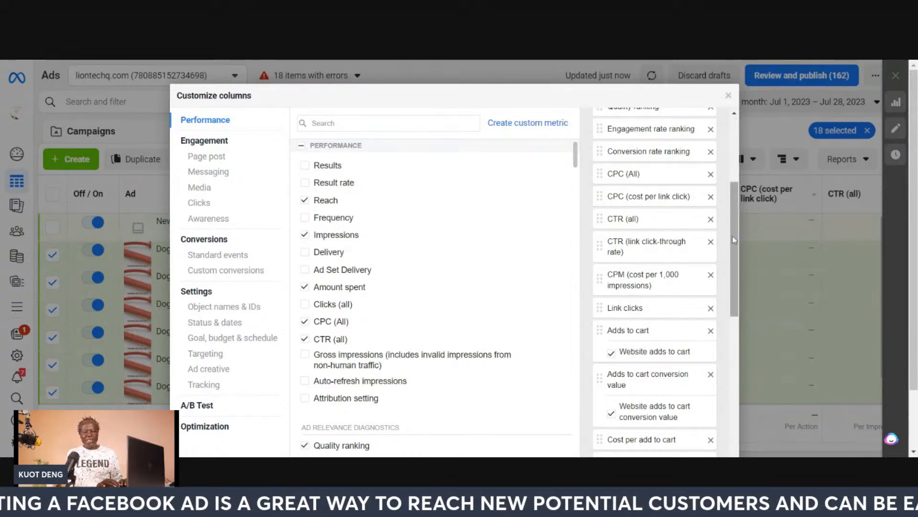
pyautogui.moveTo(734, 240); pyautogui.dragTo(728, 403)
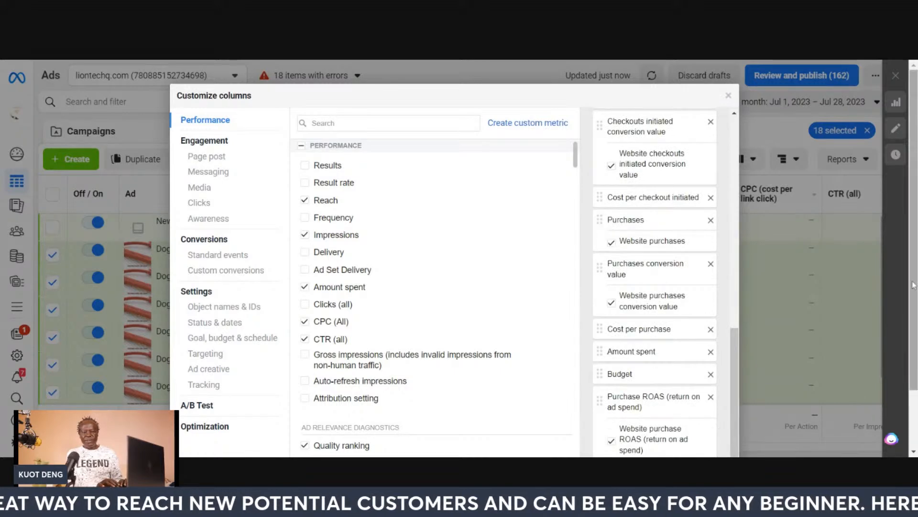
pyautogui.scroll(-2, 914, 284)
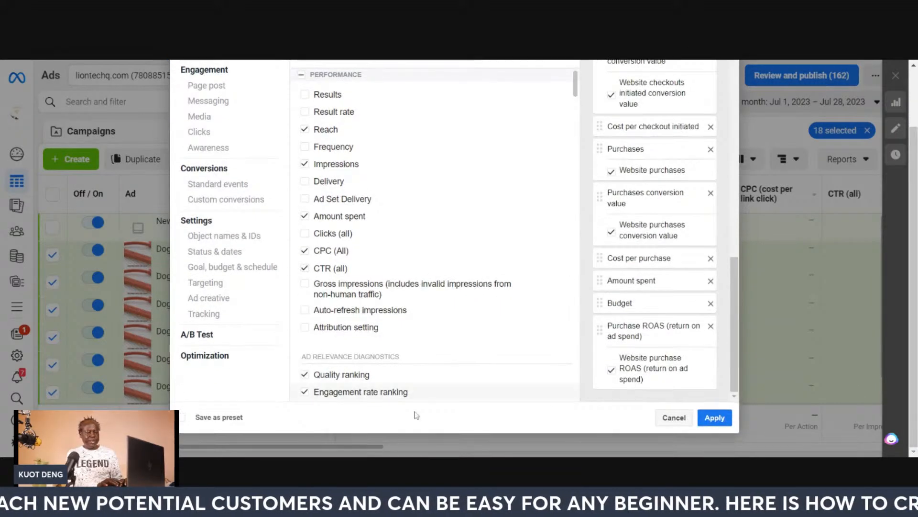
pyautogui.click(184, 419)
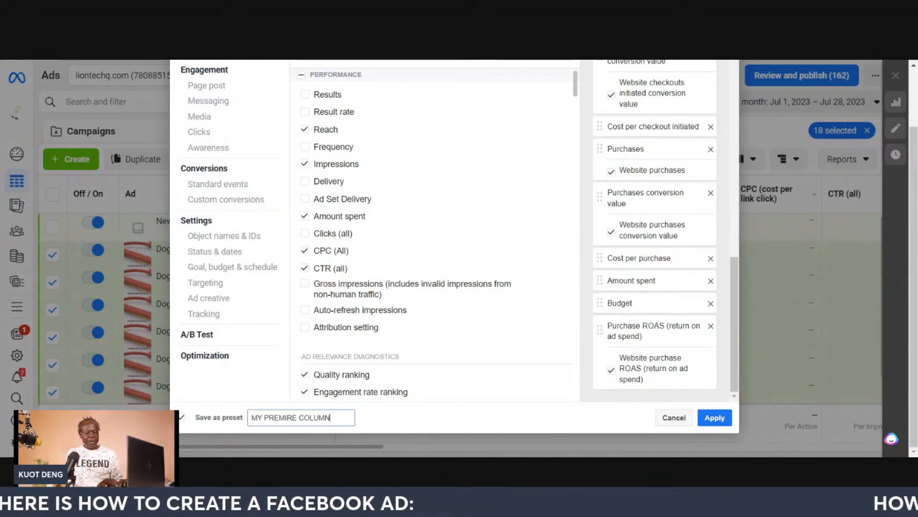
pyautogui.moveTo(330, 417); pyautogui.dragTo(246, 418)
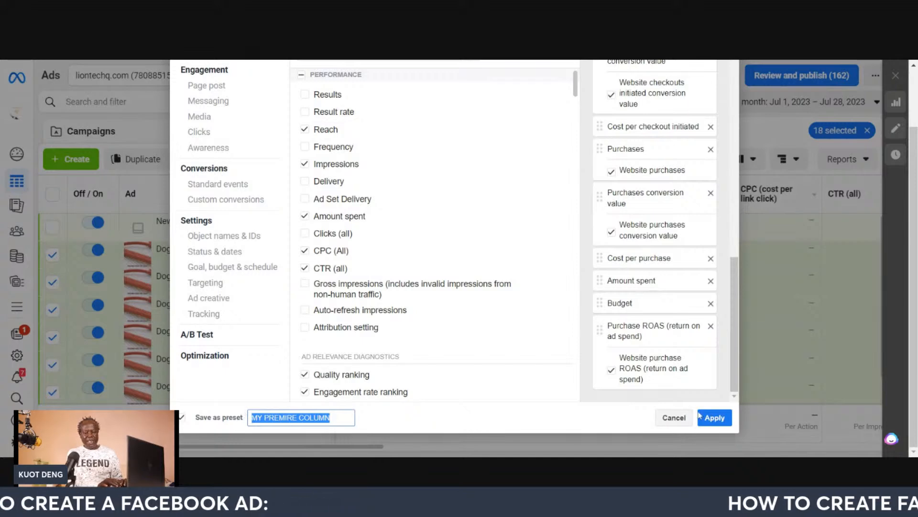
pyautogui.click(715, 418)
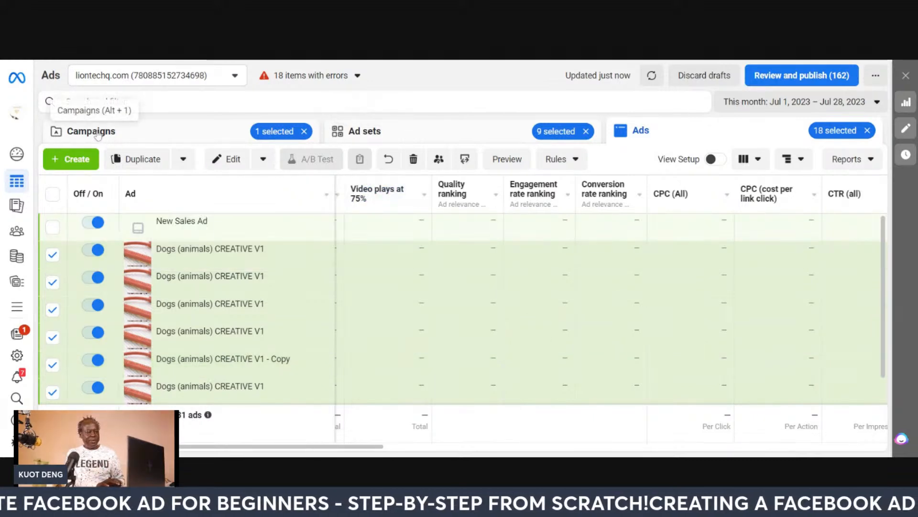
pyautogui.click(98, 135)
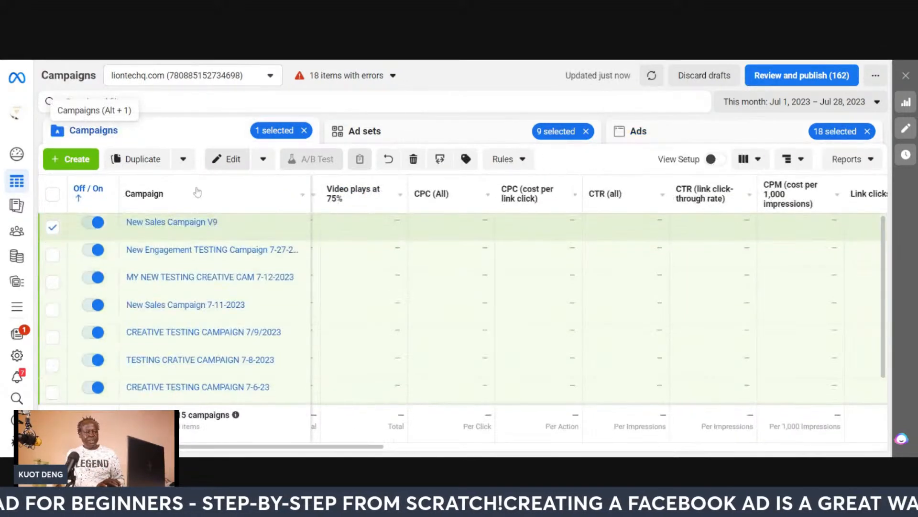
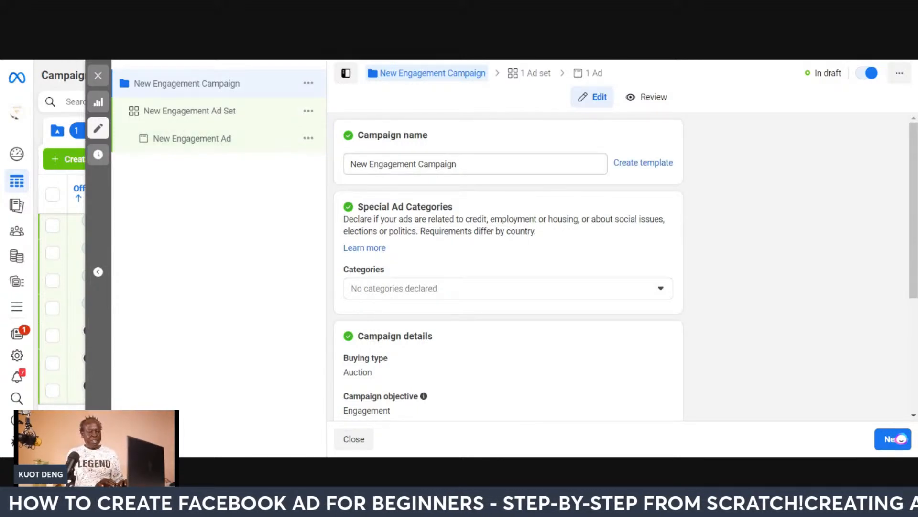
# Rename the draft engagement campaign to "New Engagement Campaign 7-28-2023".
pyautogui.moveTo(457, 164); pyautogui.dragTo(348, 158)
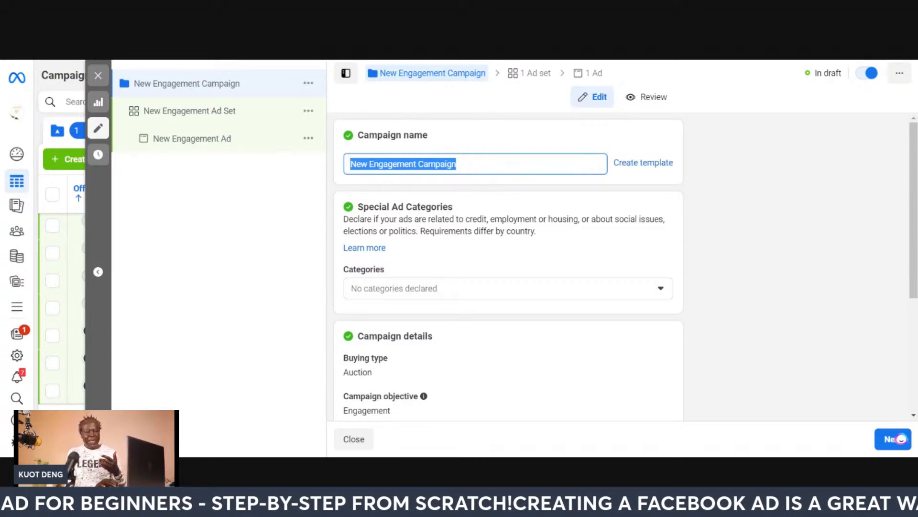
pyautogui.press('Right')
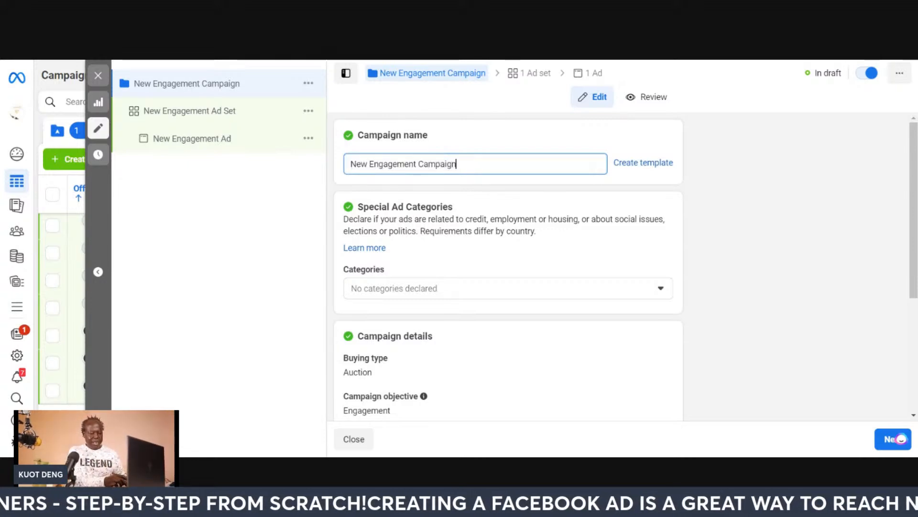
pyautogui.write('7')
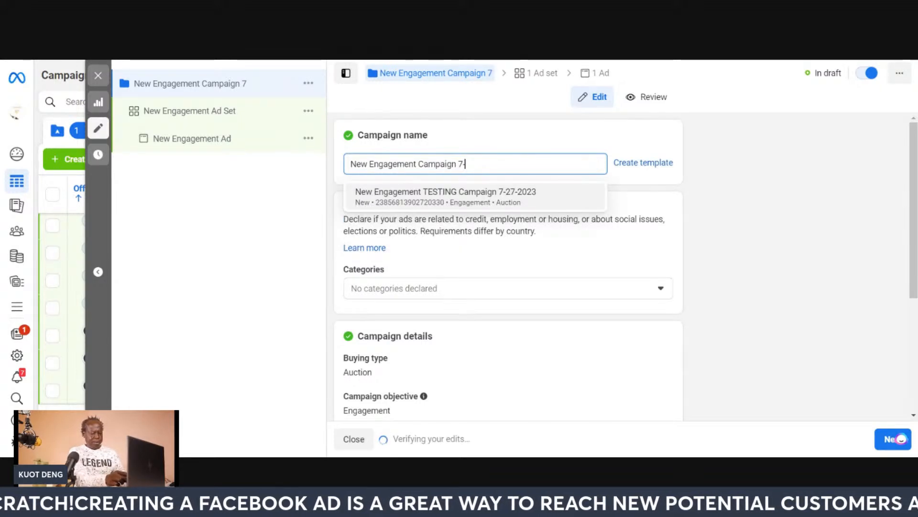
pyautogui.write('-28')
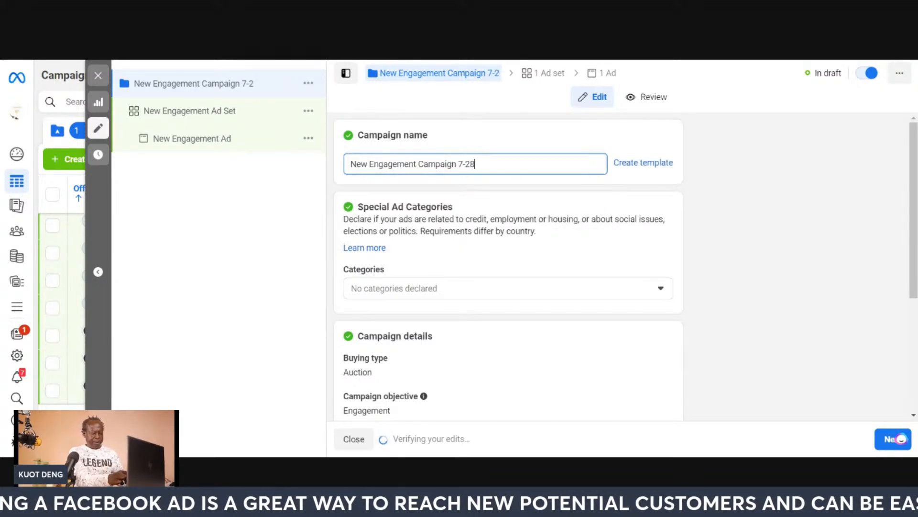
pyautogui.write('-2')
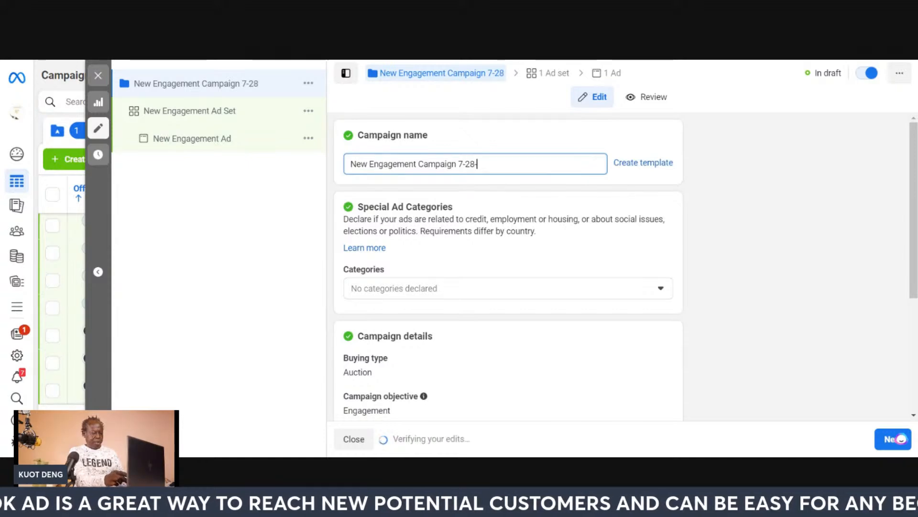
pyautogui.write('023')
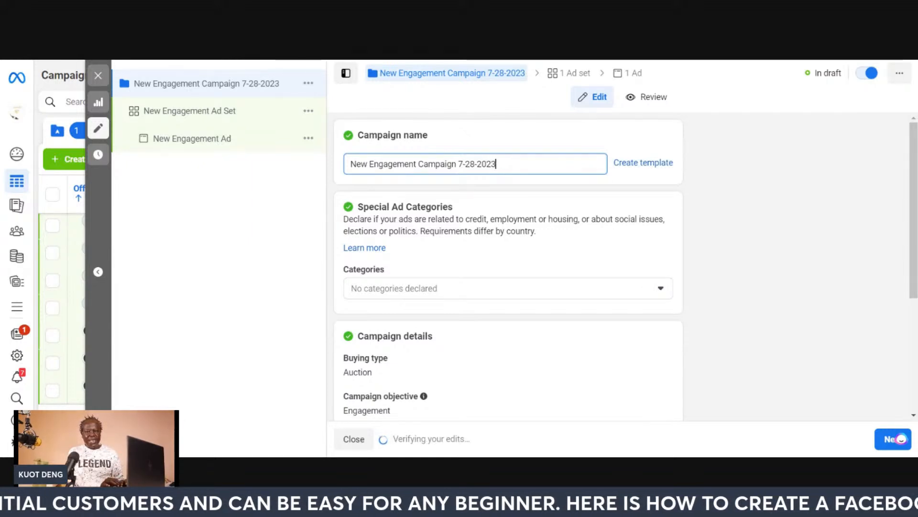
# Review the campaign's name, details, A/B test and Advantage campaign budget settings.
pyautogui.moveTo(498, 165); pyautogui.dragTo(339, 169)
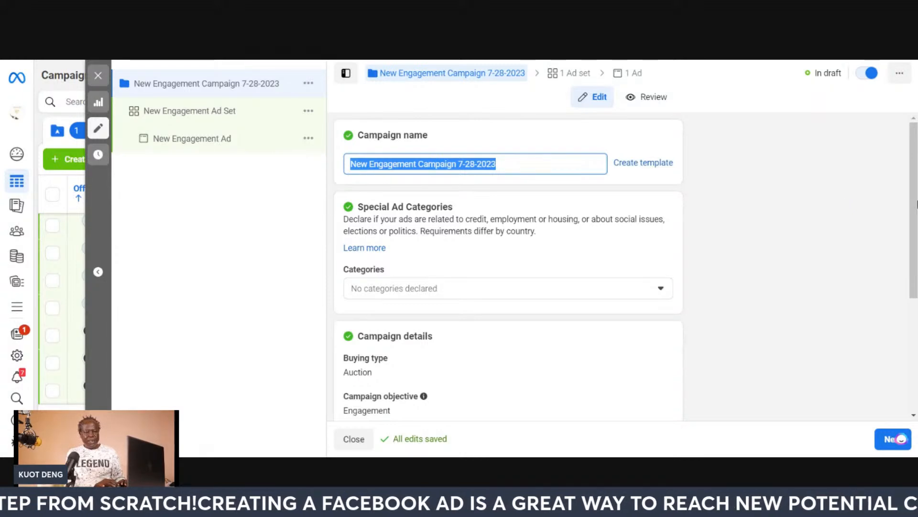
pyautogui.moveTo(915, 201); pyautogui.dragTo(899, 325)
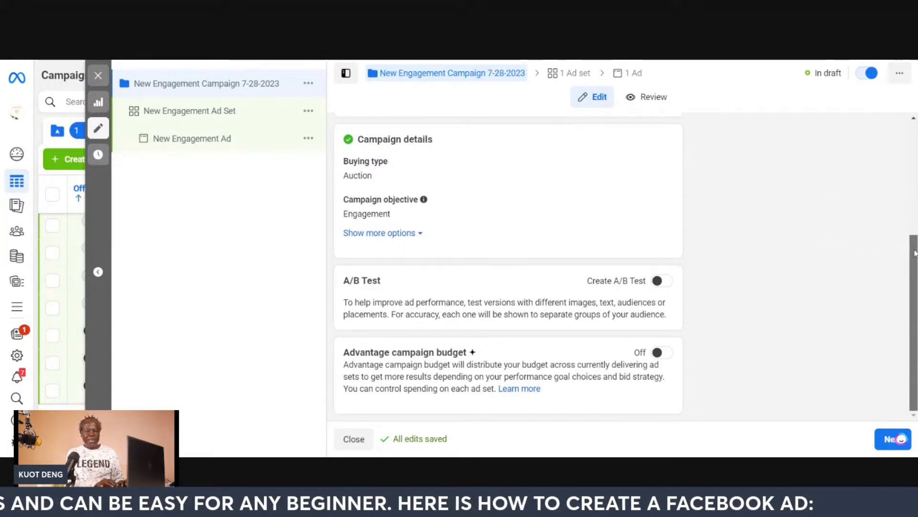
pyautogui.scroll(5, 914, 253)
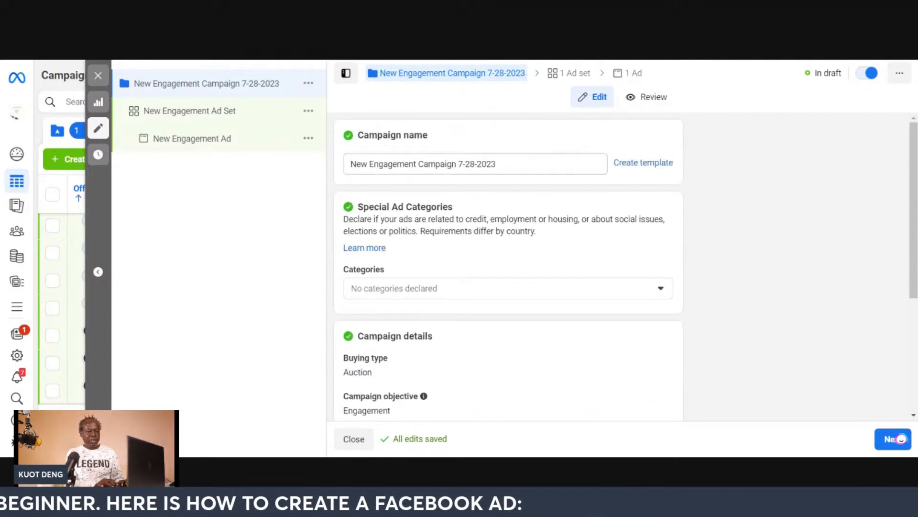
pyautogui.moveTo(496, 163); pyautogui.dragTo(357, 148)
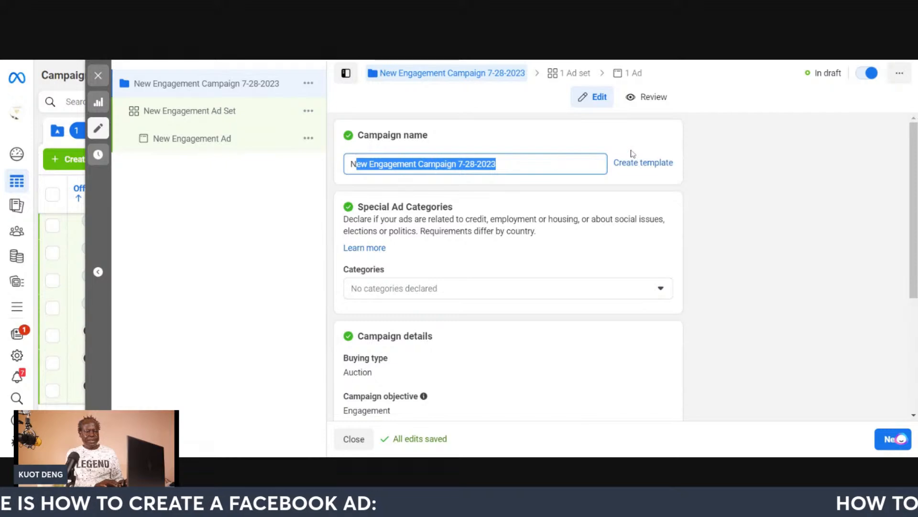
pyautogui.click(694, 138)
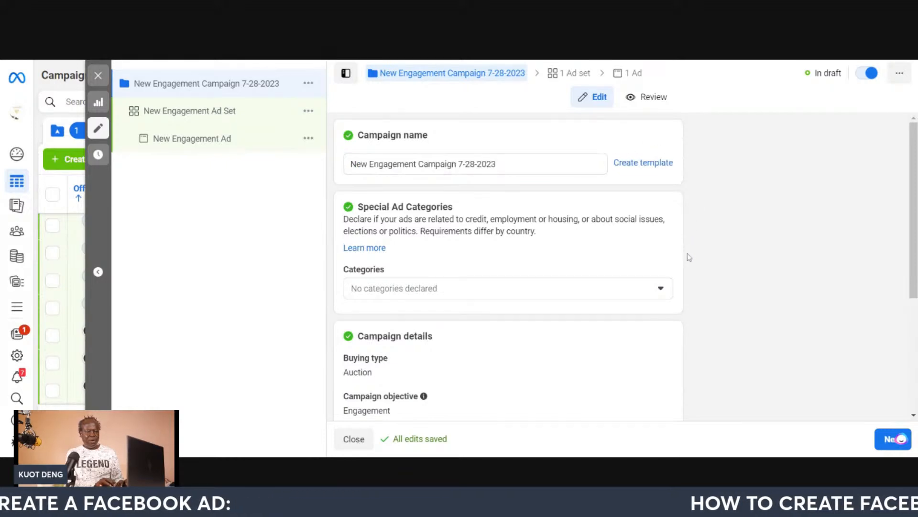
pyautogui.moveTo(666, 139); pyautogui.dragTo(661, 448)
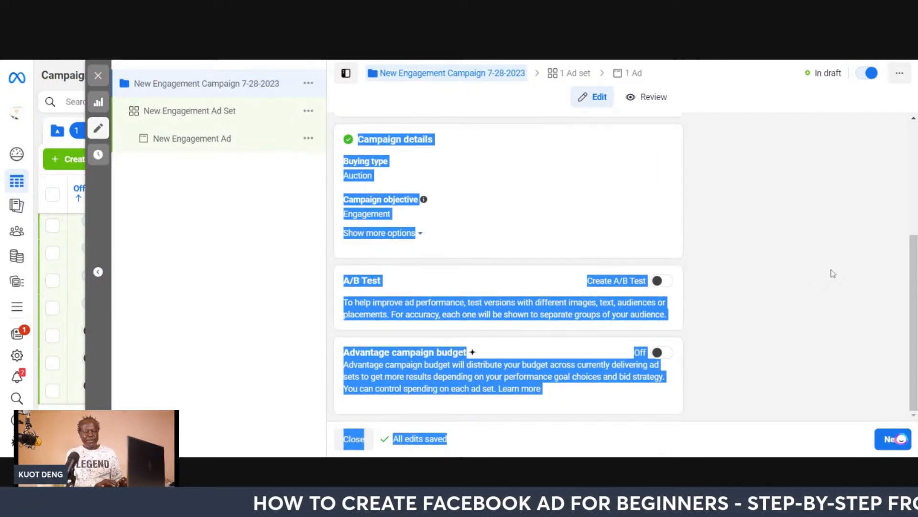
pyautogui.click(804, 278)
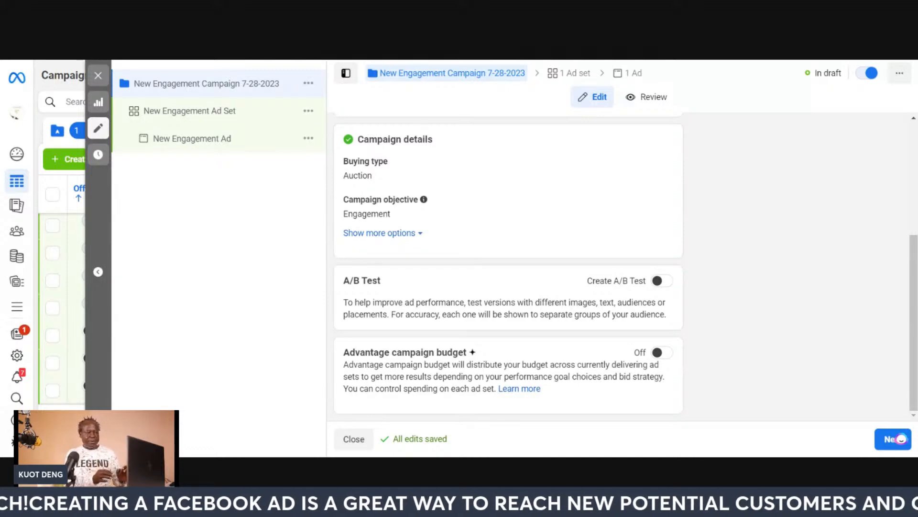
# Rename the engagement campaign's ad set to "New Engagement Ad Set VI-7-28-2023".
pyautogui.click(218, 116)
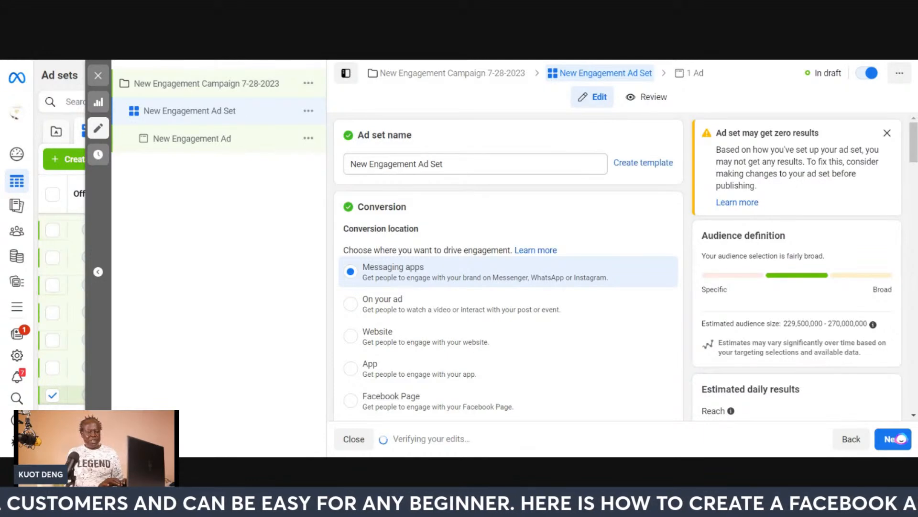
pyautogui.click(445, 164)
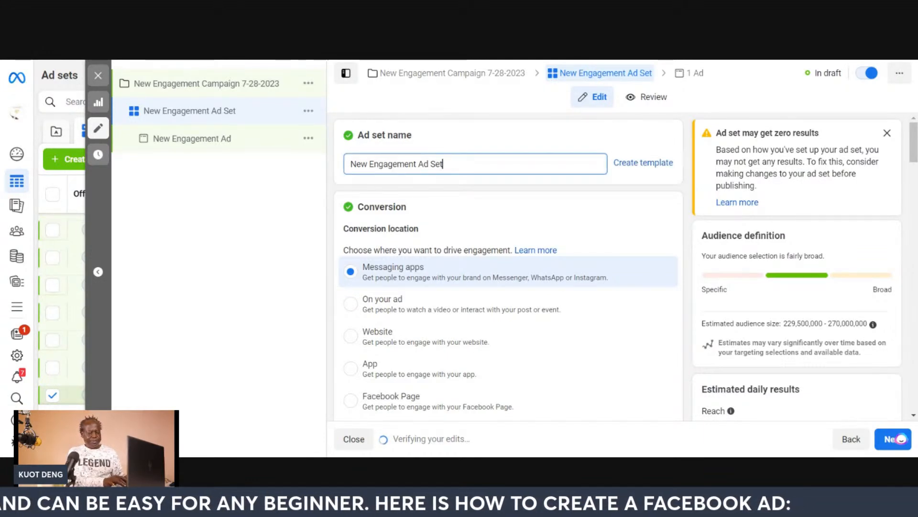
pyautogui.write('VI')
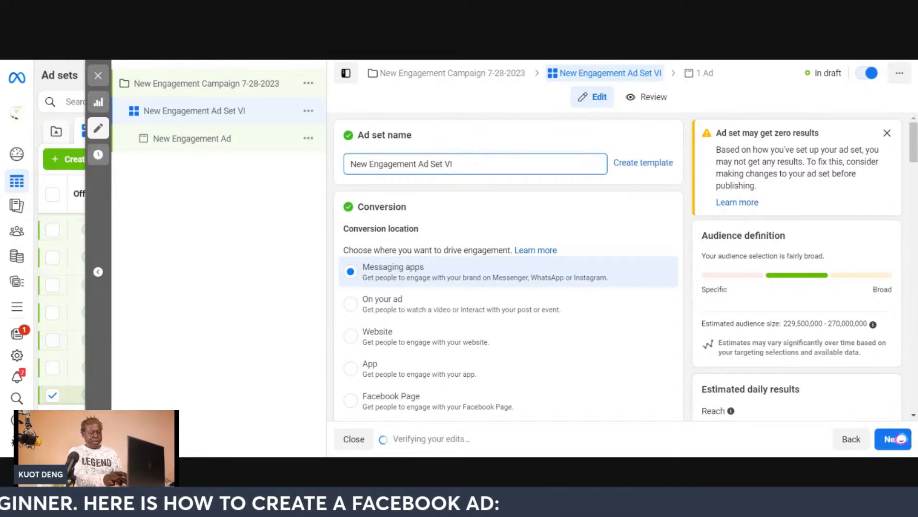
pyautogui.write('-20')
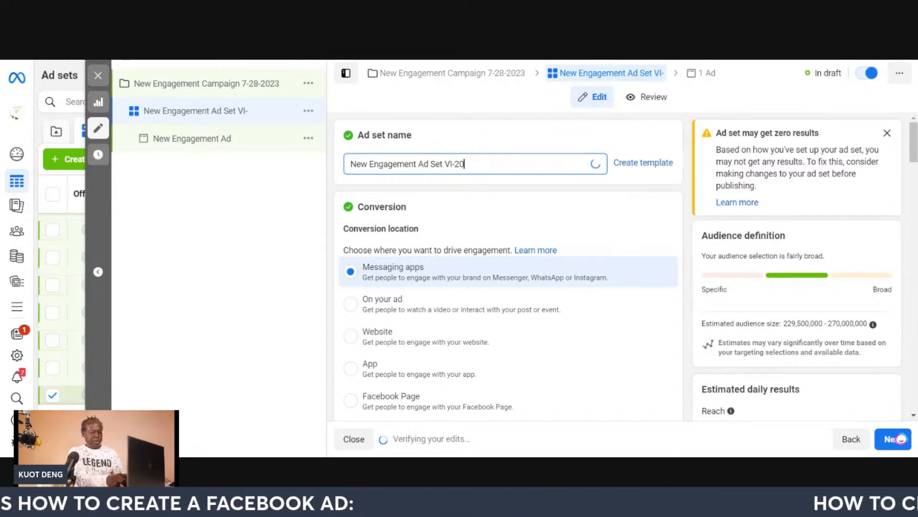
pyautogui.write('23')
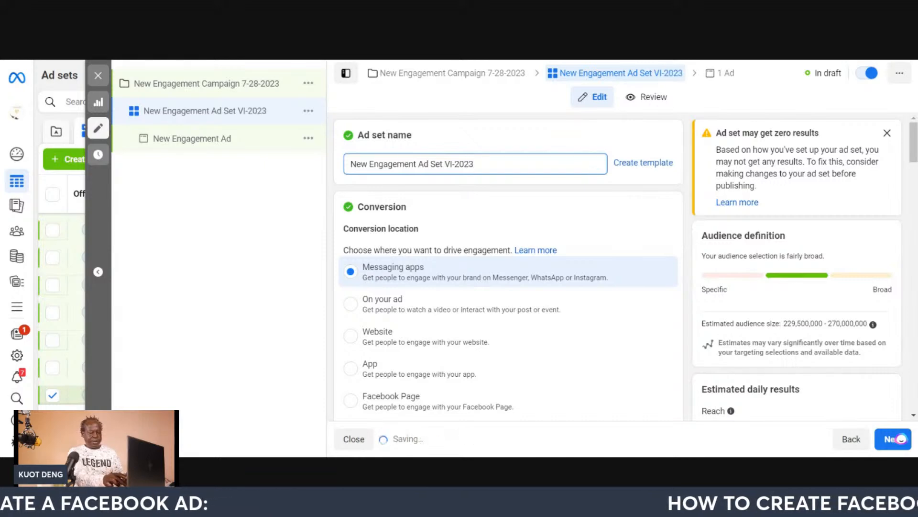
pyautogui.press('BackSpace')
pyautogui.press('BackSpace')
pyautogui.press('BackSpace')
pyautogui.press('BackSpace')
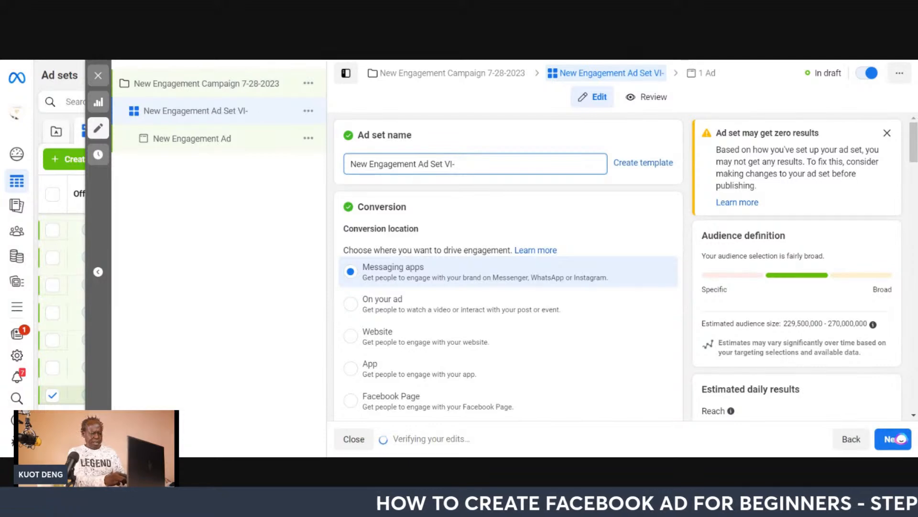
pyautogui.write('7')
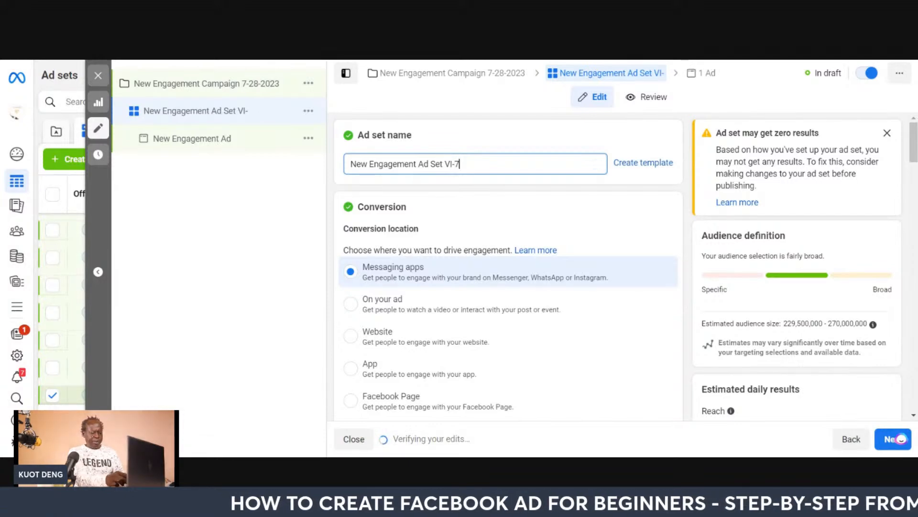
pyautogui.write('-')
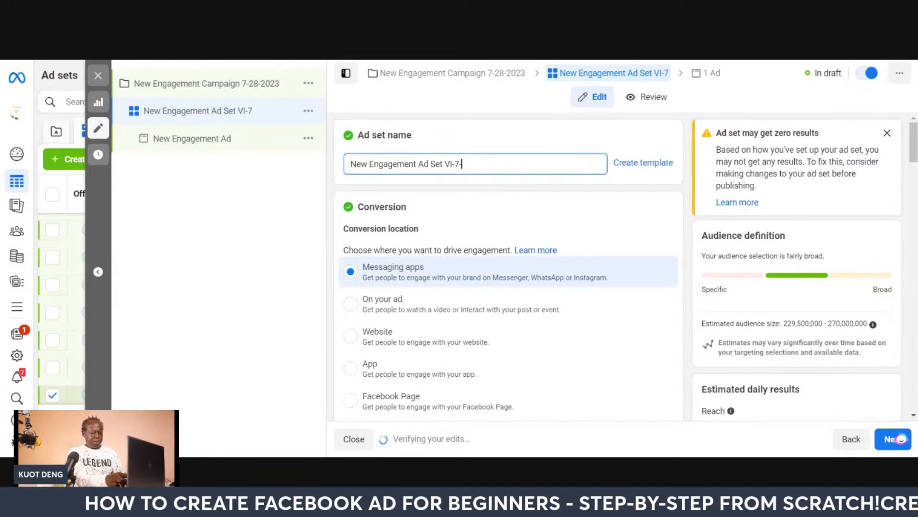
pyautogui.write('28-')
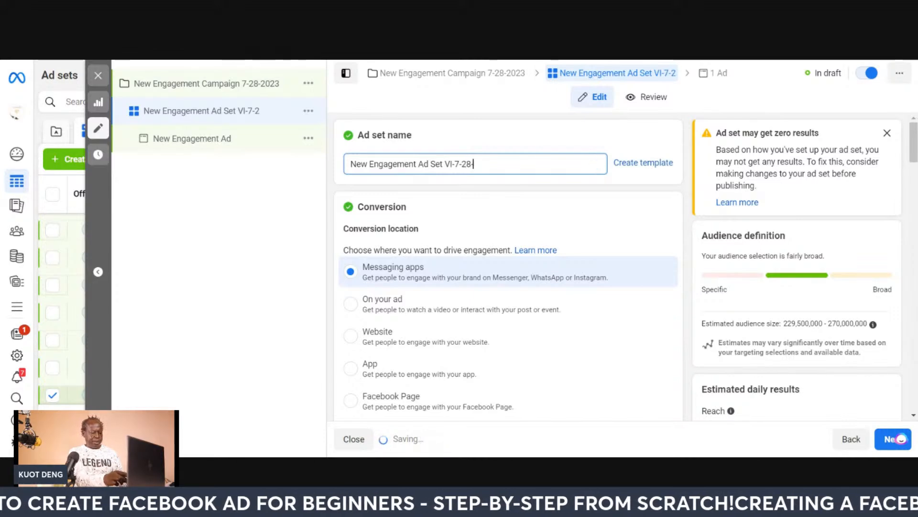
pyautogui.write('2023')
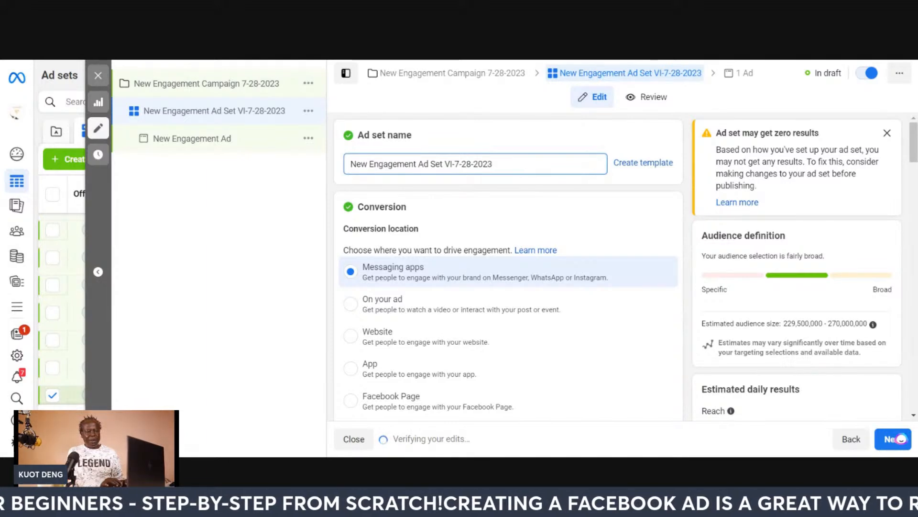
pyautogui.moveTo(494, 164); pyautogui.dragTo(401, 177)
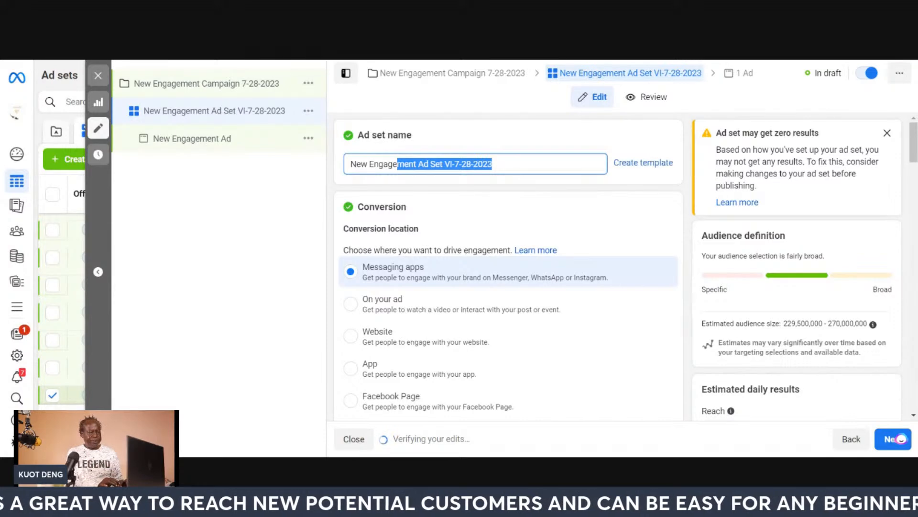
pyautogui.moveTo(402, 178); pyautogui.dragTo(346, 168)
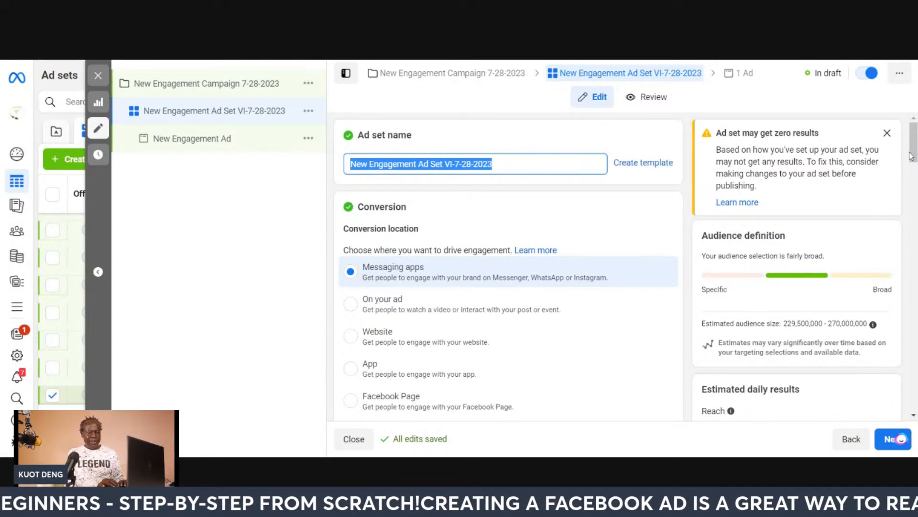
# Set the ad set's conversion location to Website.
pyautogui.scroll(-3, 910, 162)
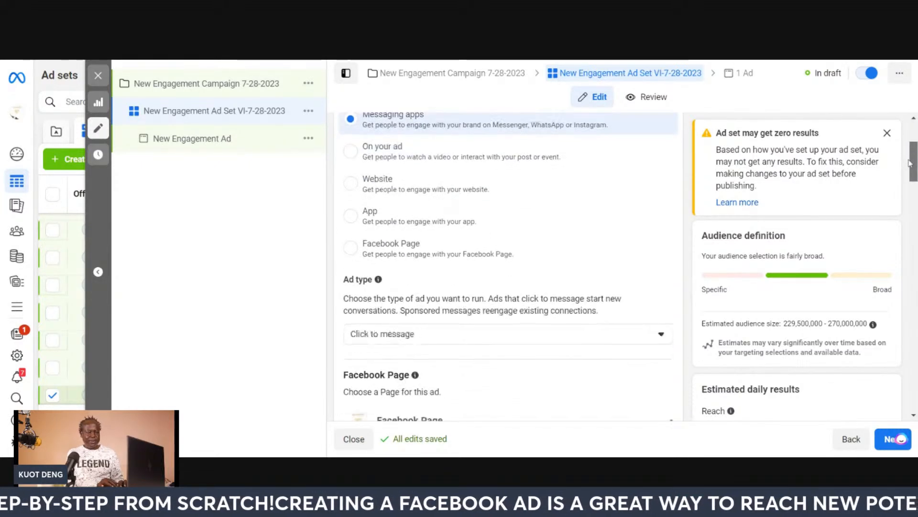
pyautogui.scroll(-1, 910, 163)
pyautogui.scroll(3, 909, 163)
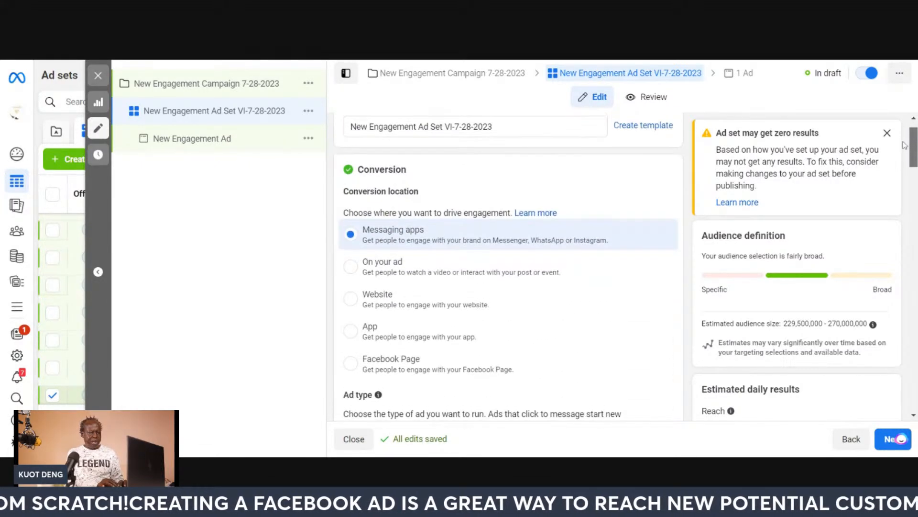
pyautogui.click(354, 306)
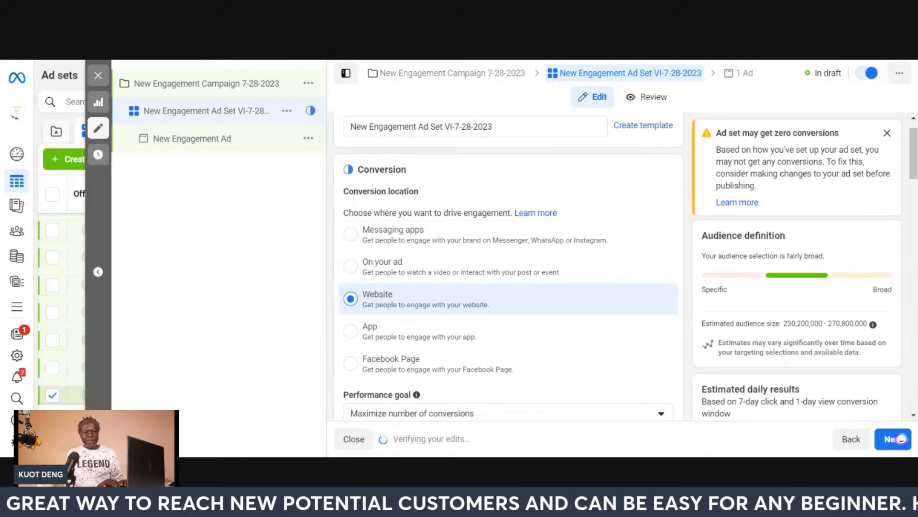
# Choose L TECHQ PIXEL as the pixel for the ad set's website conversions.
pyautogui.moveTo(906, 172); pyautogui.dragTo(906, 242)
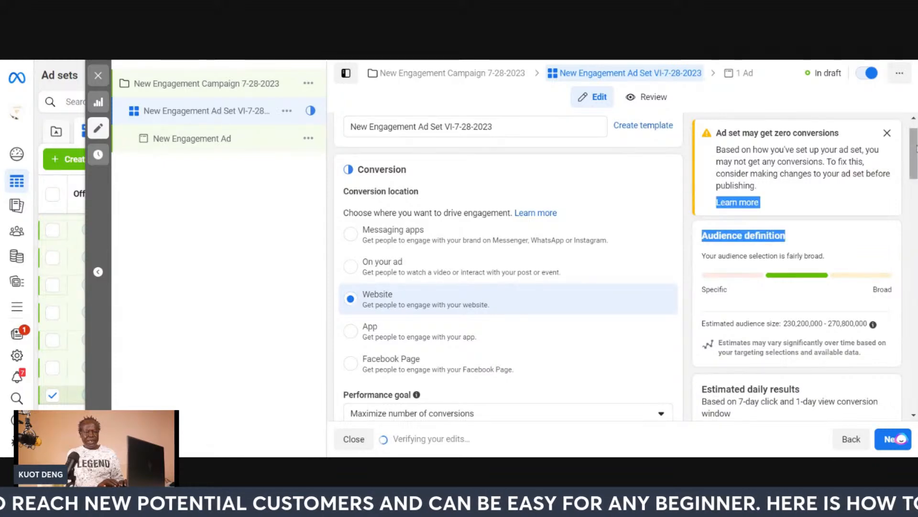
pyautogui.moveTo(914, 158); pyautogui.dragTo(914, 198)
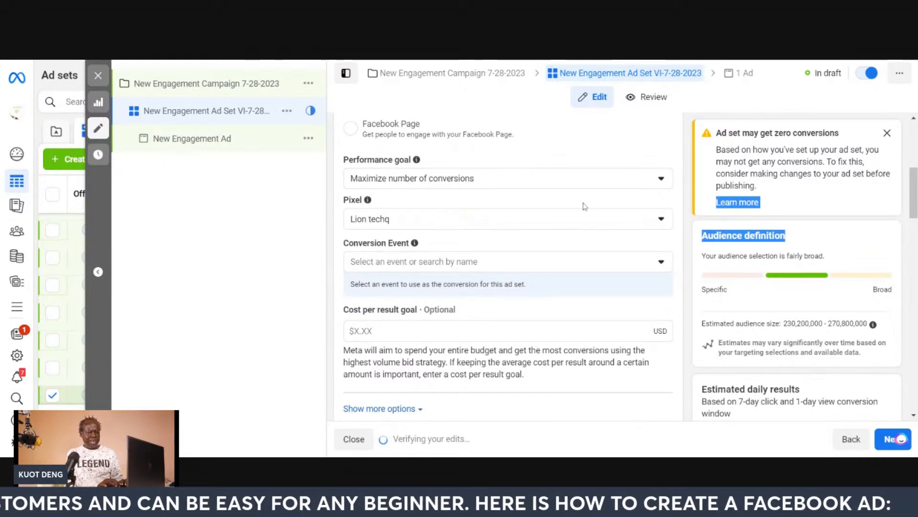
pyautogui.moveTo(385, 201); pyautogui.dragTo(334, 197)
pyautogui.click(391, 204)
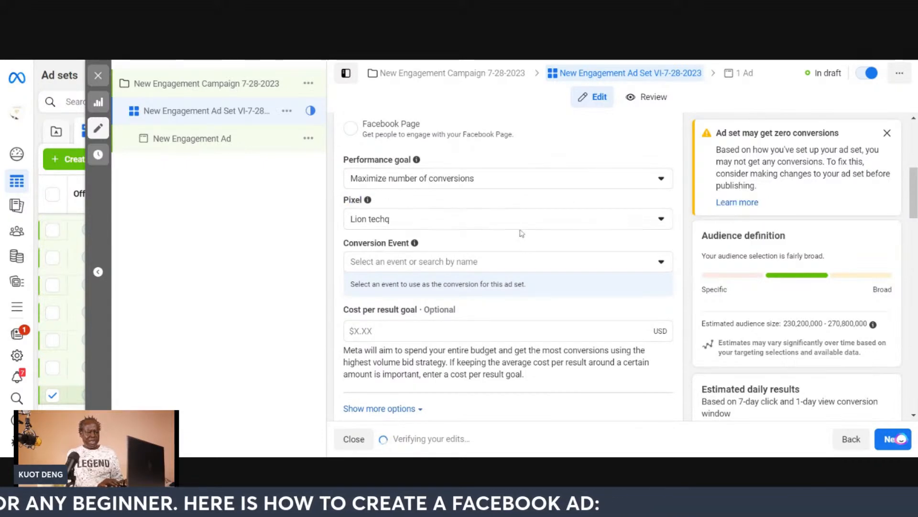
pyautogui.click(658, 220)
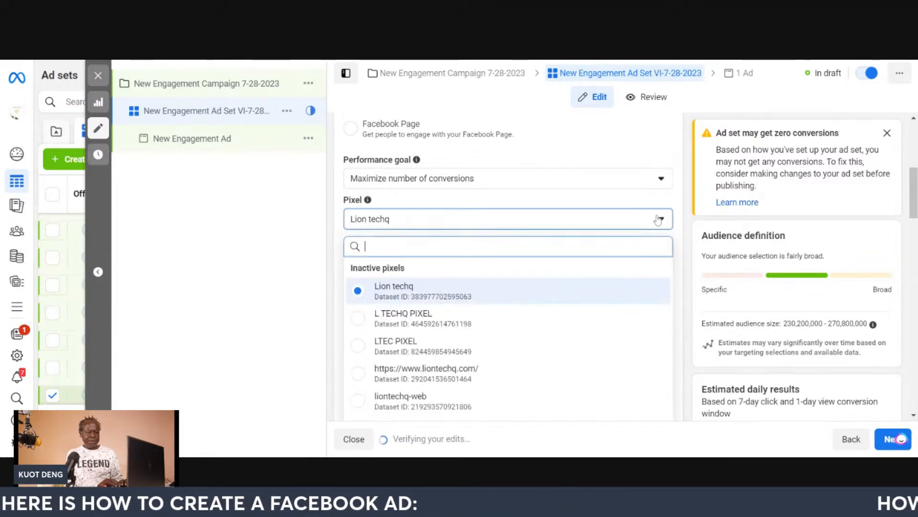
pyautogui.click(413, 318)
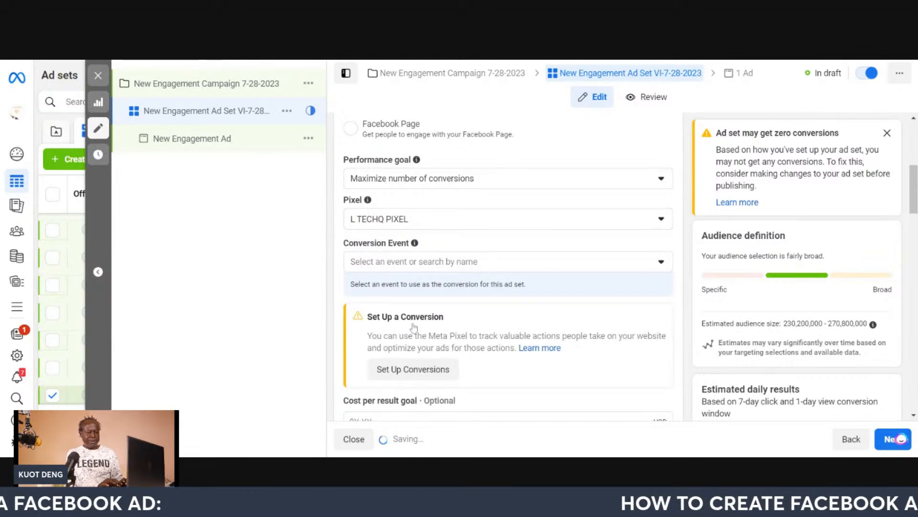
# Look through the available conversion events and choose View content for the ad set.
pyautogui.click(660, 263)
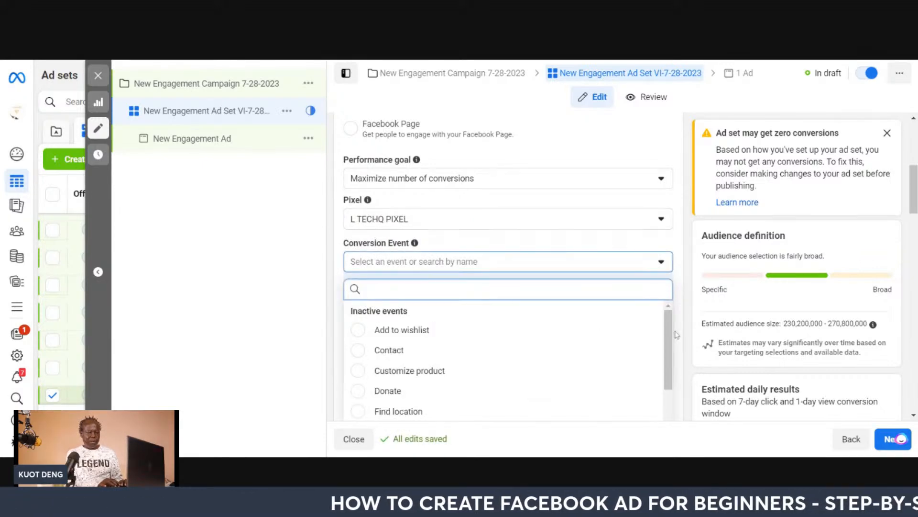
pyautogui.moveTo(670, 336); pyautogui.dragTo(665, 421)
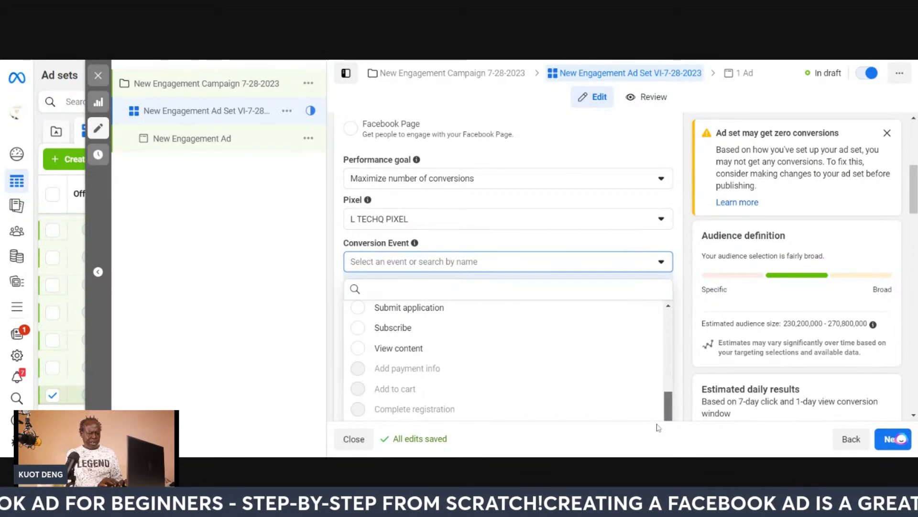
pyautogui.scroll(3, 660, 384)
pyautogui.scroll(5, 660, 384)
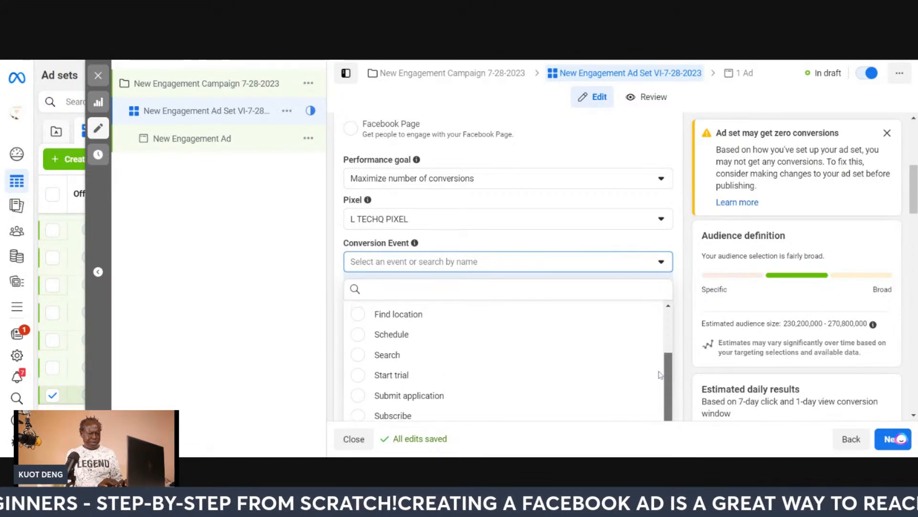
pyautogui.scroll(-8, 657, 343)
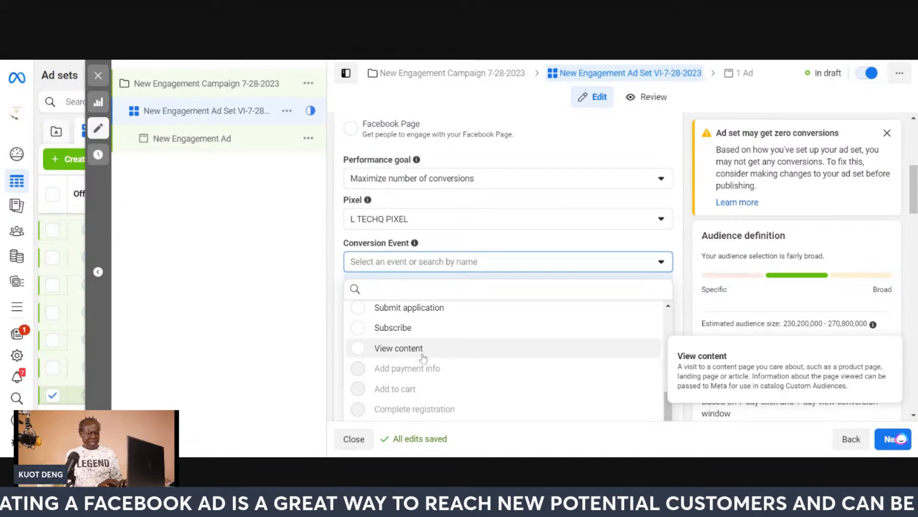
pyautogui.click(421, 352)
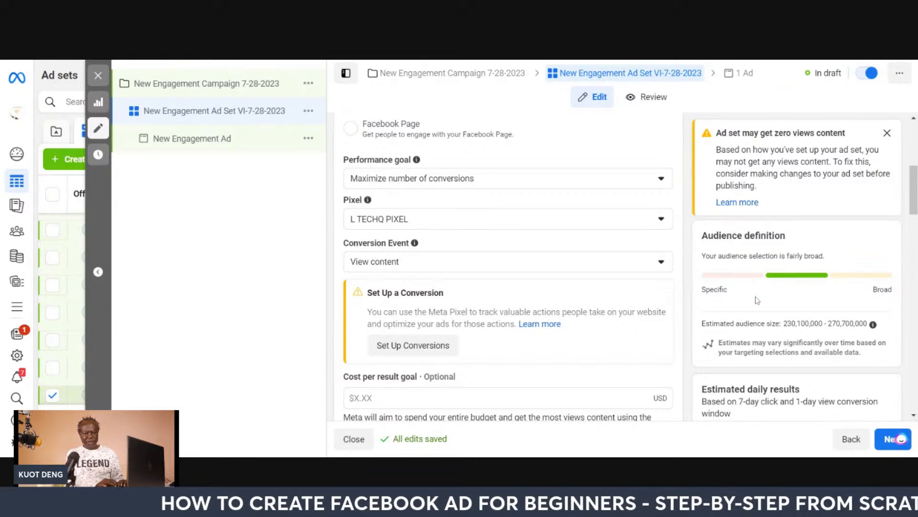
# Check the estimated audience size and set the ad set's daily budget to 5.00 USD.
pyautogui.moveTo(783, 323); pyautogui.dragTo(878, 321)
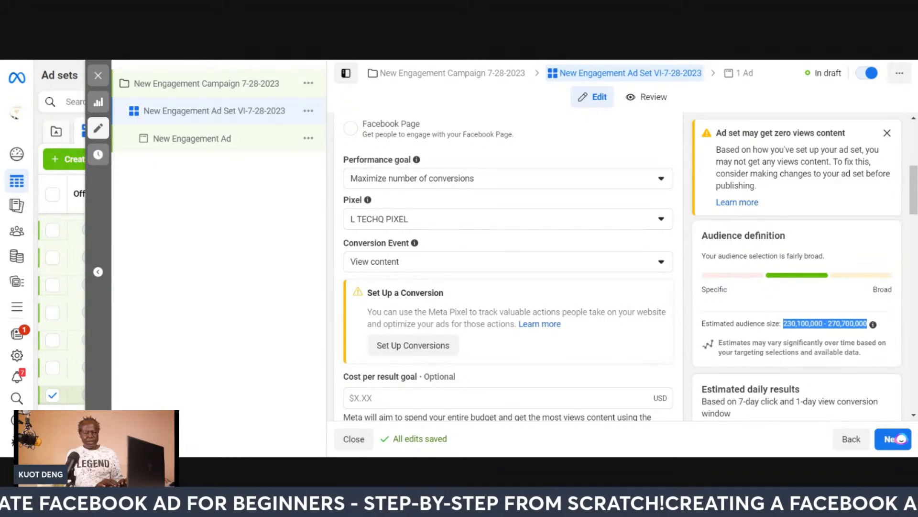
pyautogui.moveTo(914, 196); pyautogui.dragTo(908, 263)
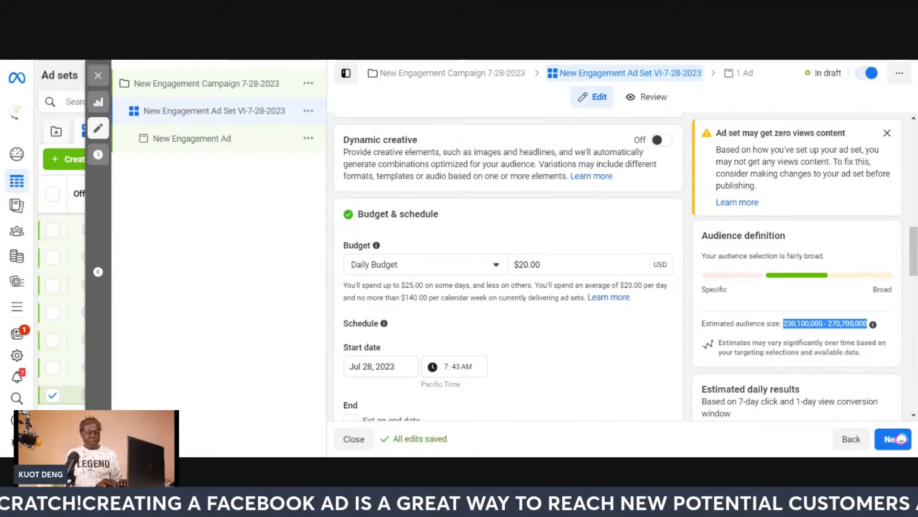
pyautogui.click(523, 264)
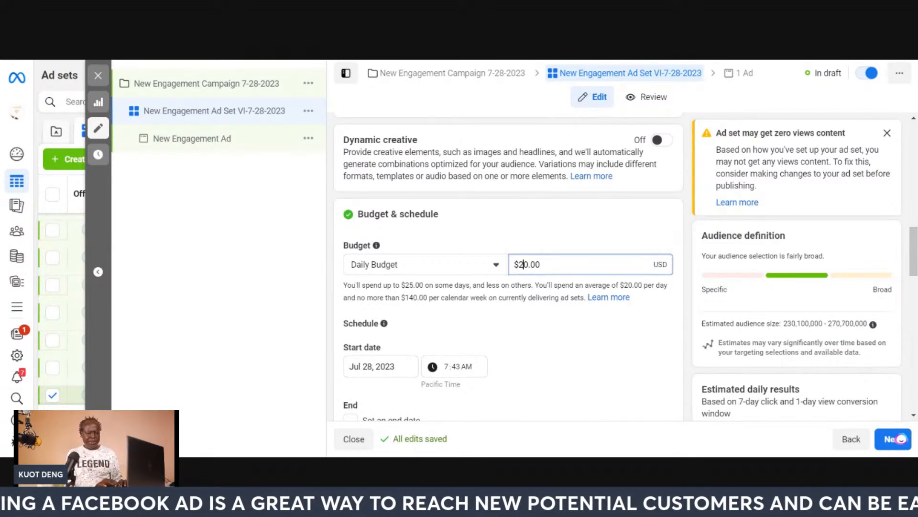
pyautogui.moveTo(524, 265); pyautogui.dragTo(528, 265)
pyautogui.write('5')
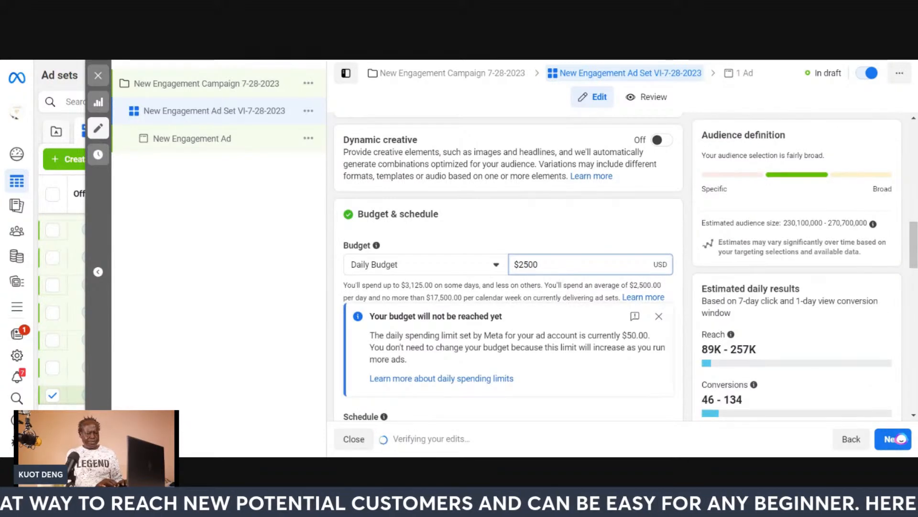
pyautogui.moveTo(535, 265); pyautogui.dragTo(508, 264)
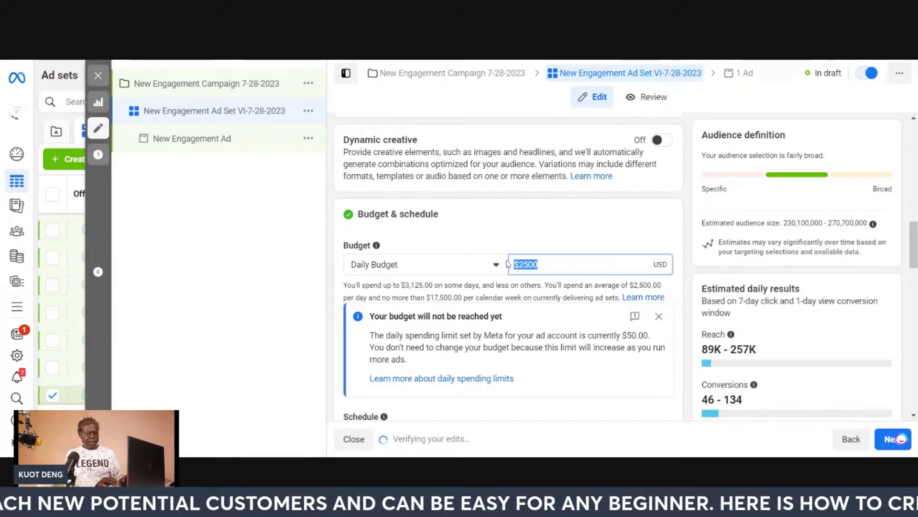
pyautogui.write('5')
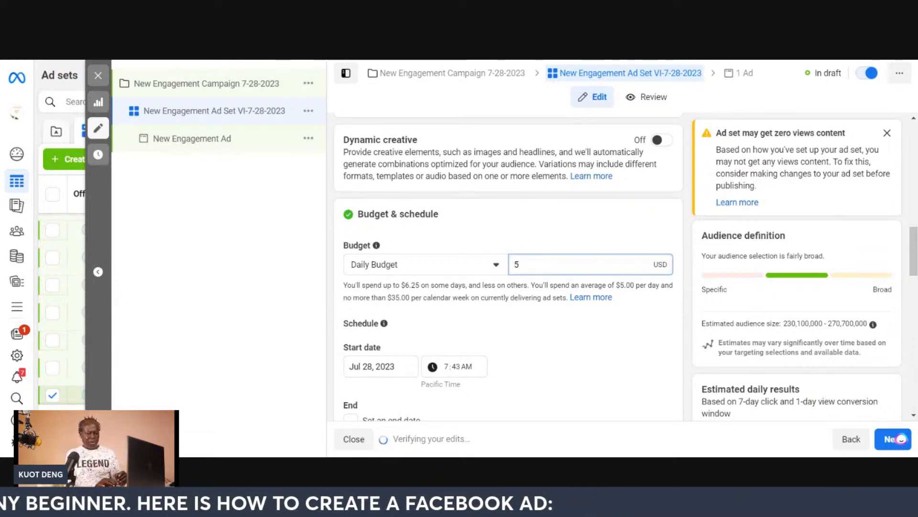
pyautogui.write('00')
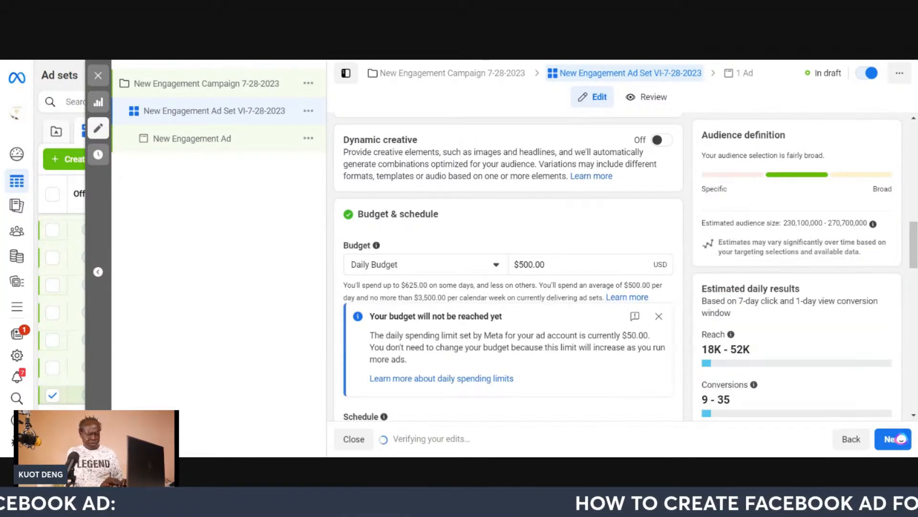
pyautogui.moveTo(534, 264); pyautogui.dragTo(515, 264)
pyautogui.write('5')
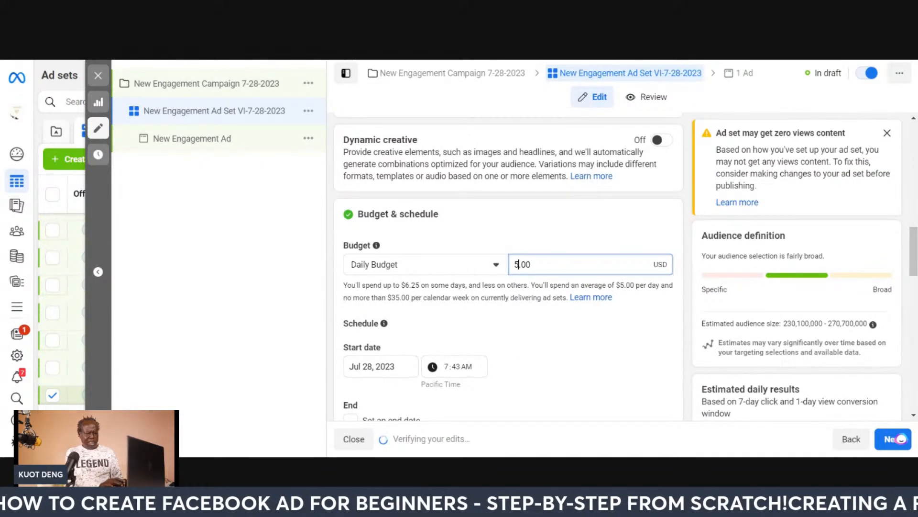
# Schedule the ad set to start on Jul 29, 2023 at 7:00 PM.
pyautogui.click(381, 367)
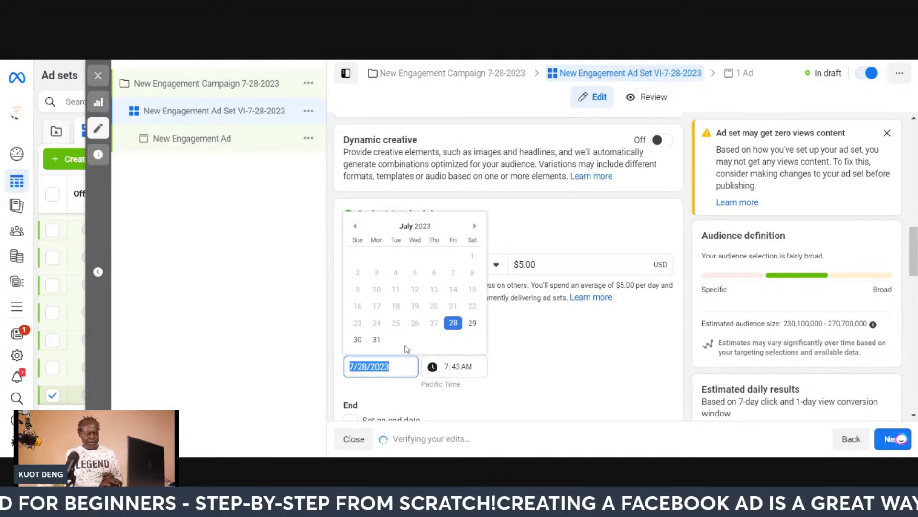
pyautogui.click(473, 326)
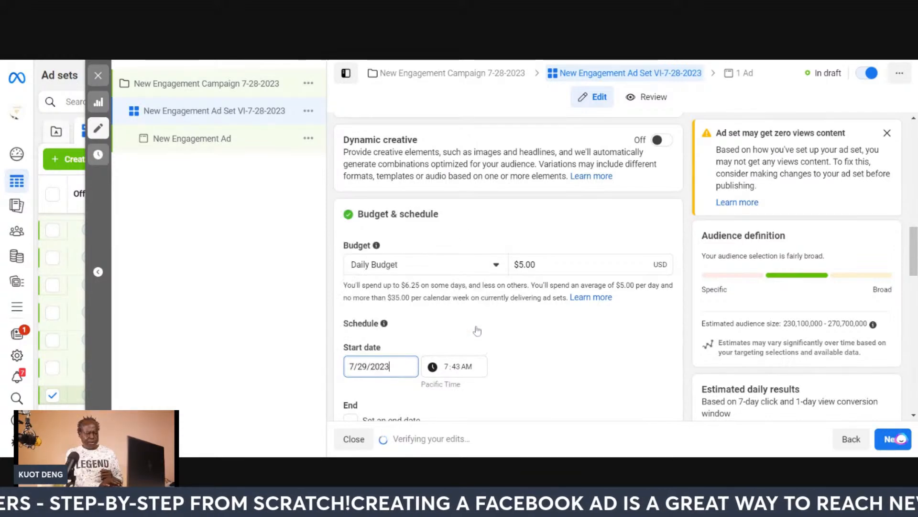
pyautogui.click(458, 366)
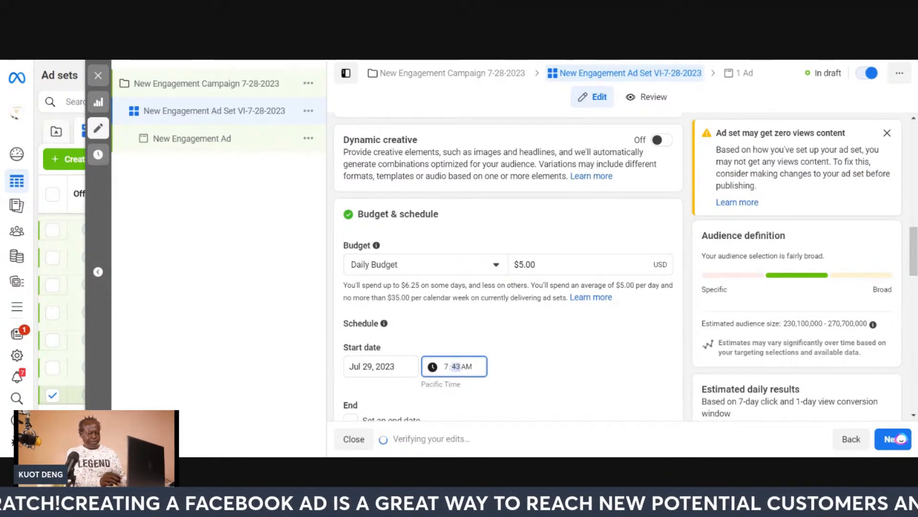
pyautogui.write('12')
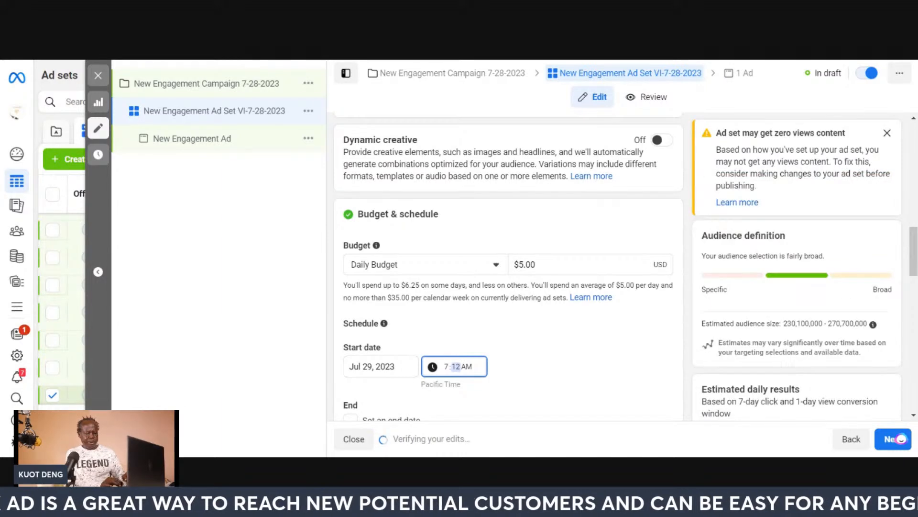
pyautogui.click(465, 368)
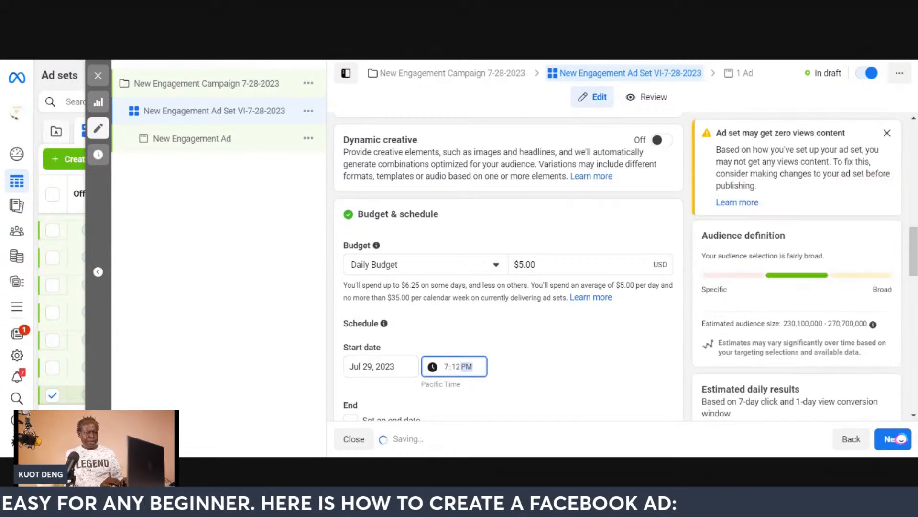
pyautogui.click(459, 370)
pyautogui.click(459, 370)
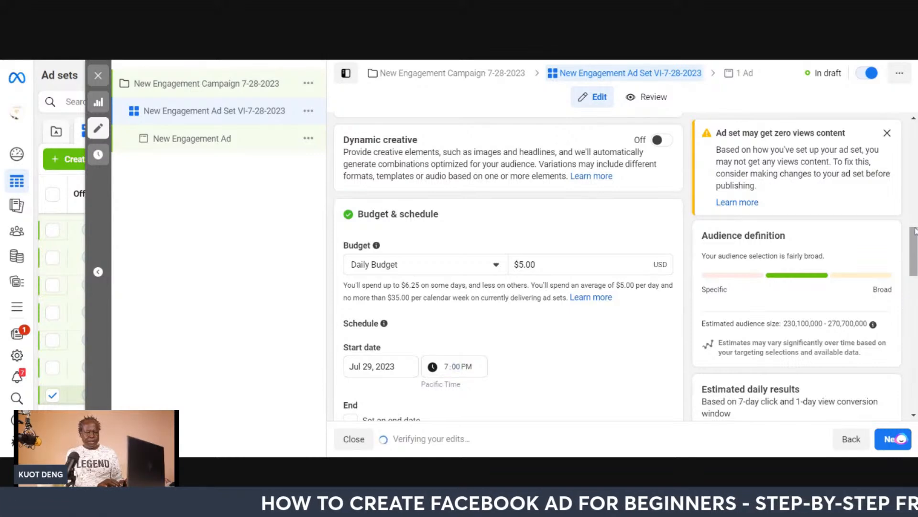
# Add United Kingdom to the ad set's audience locations alongside United States.
pyautogui.scroll(5, 914, 283)
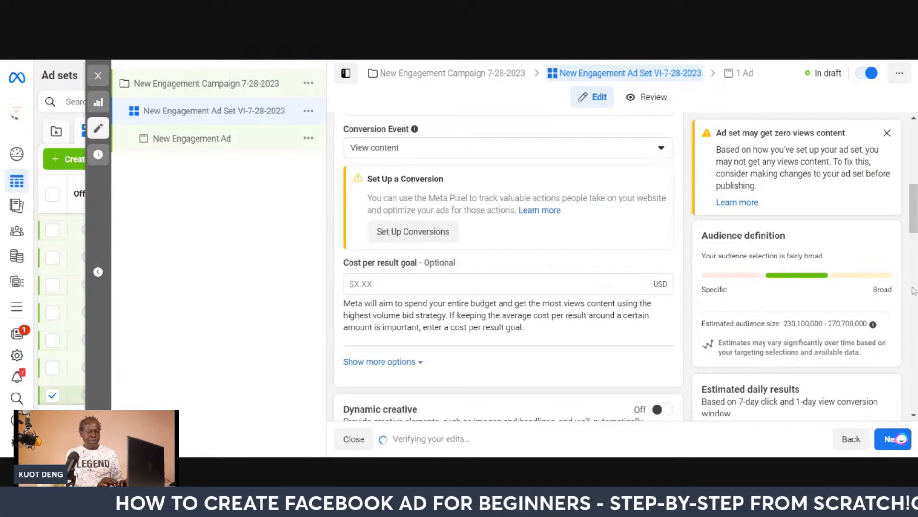
pyautogui.moveTo(911, 202); pyautogui.dragTo(893, 295)
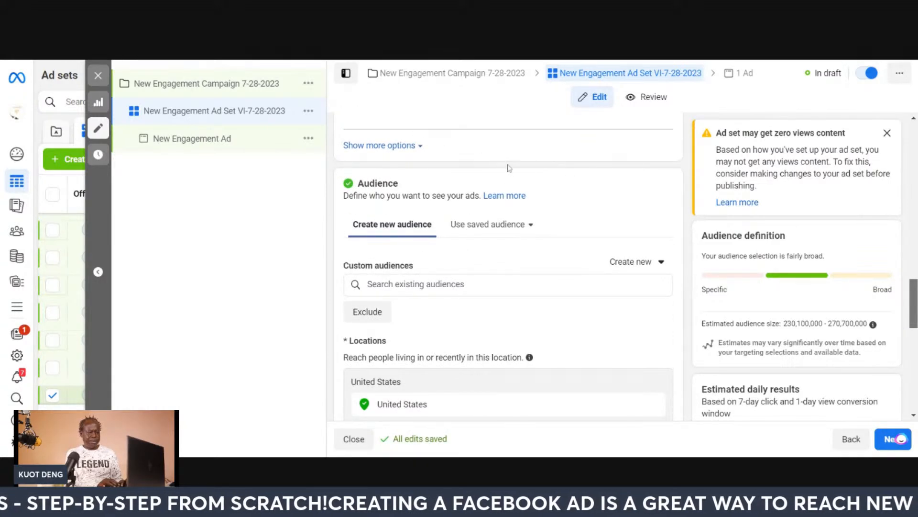
pyautogui.moveTo(544, 173); pyautogui.dragTo(482, 139)
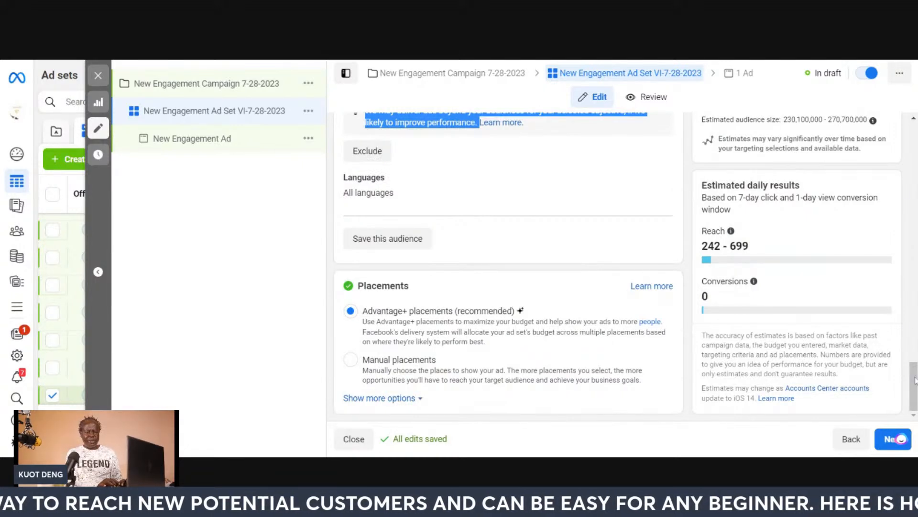
pyautogui.moveTo(912, 381); pyautogui.dragTo(912, 331)
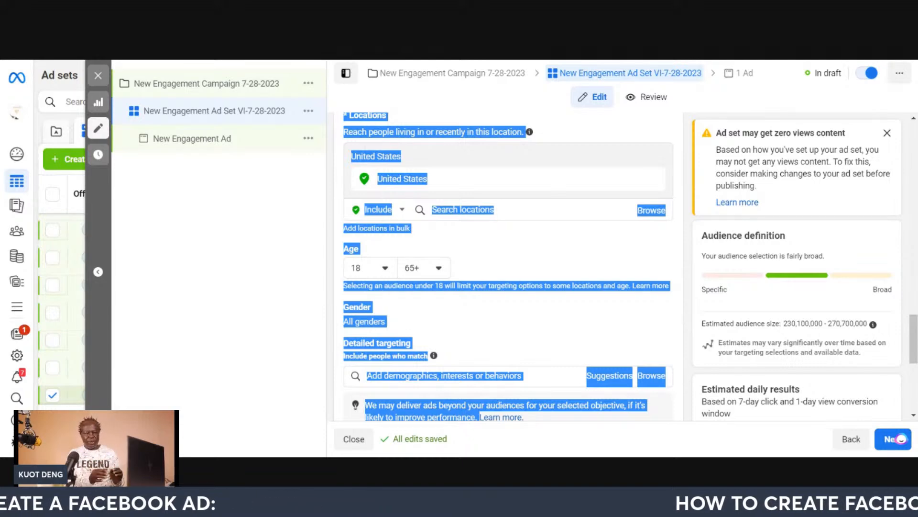
pyautogui.click(262, 270)
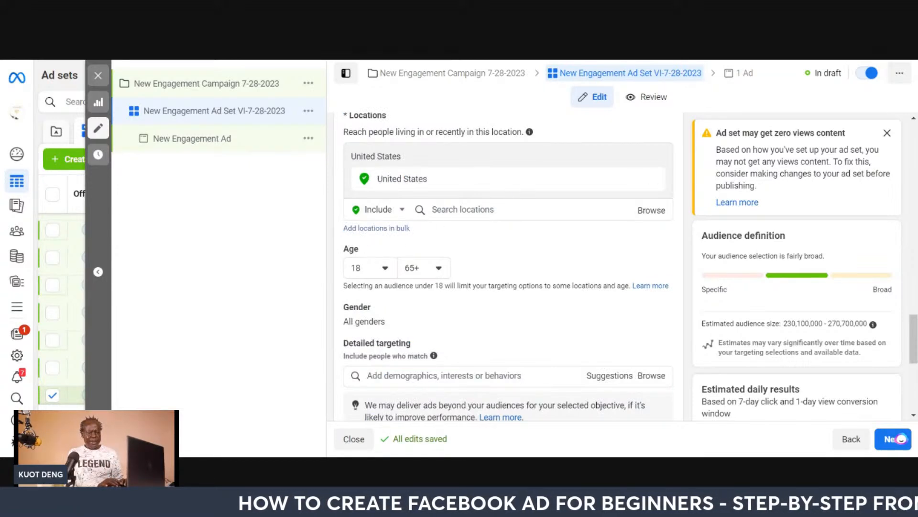
pyautogui.click(492, 210)
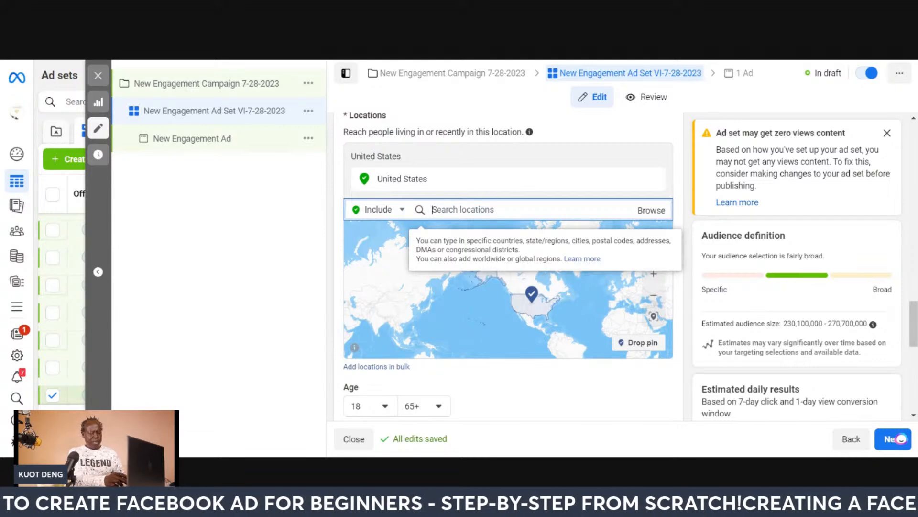
pyautogui.write('UNIT')
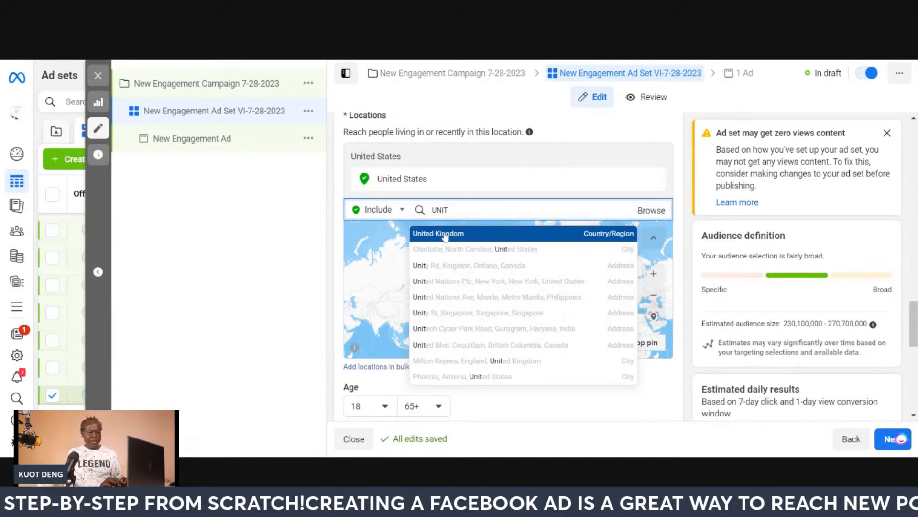
pyautogui.click(445, 235)
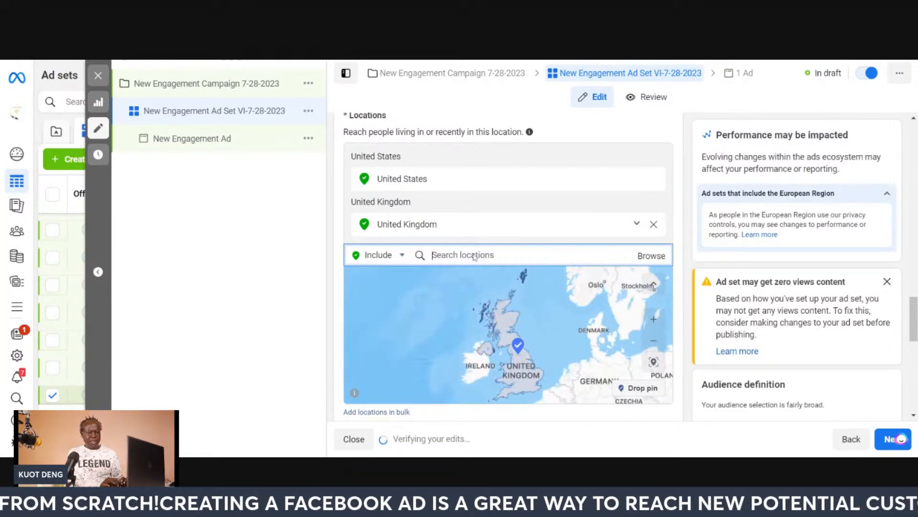
# Add New Zealand, Canada and Australia as included countries in the ad set's audience locations.
pyautogui.write('NEW')
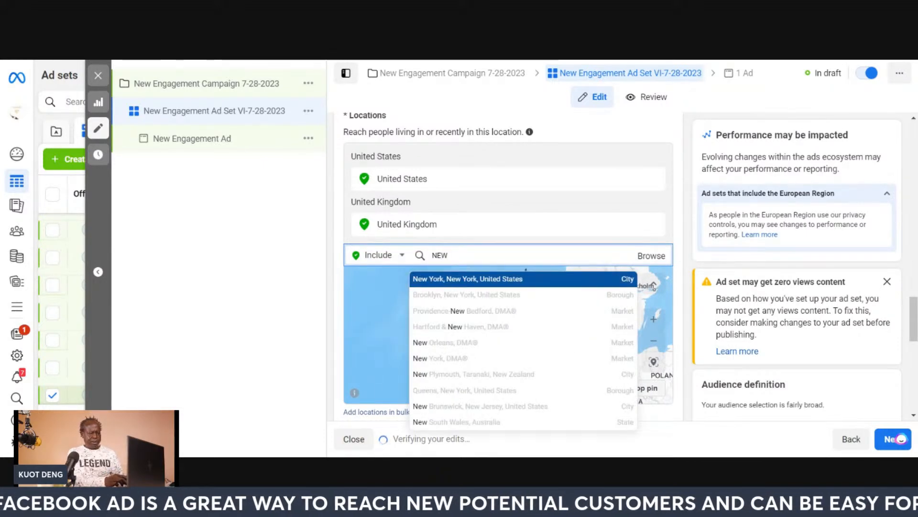
pyautogui.write(' ZE')
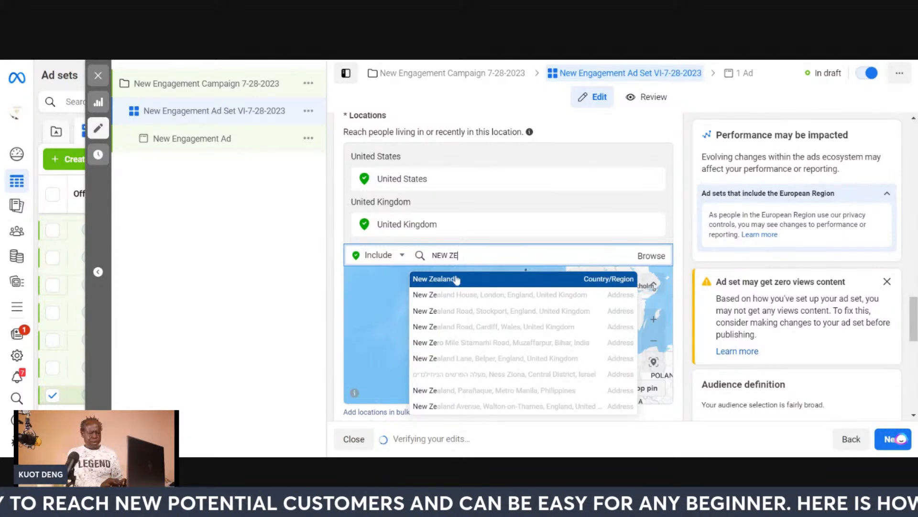
pyautogui.click(453, 281)
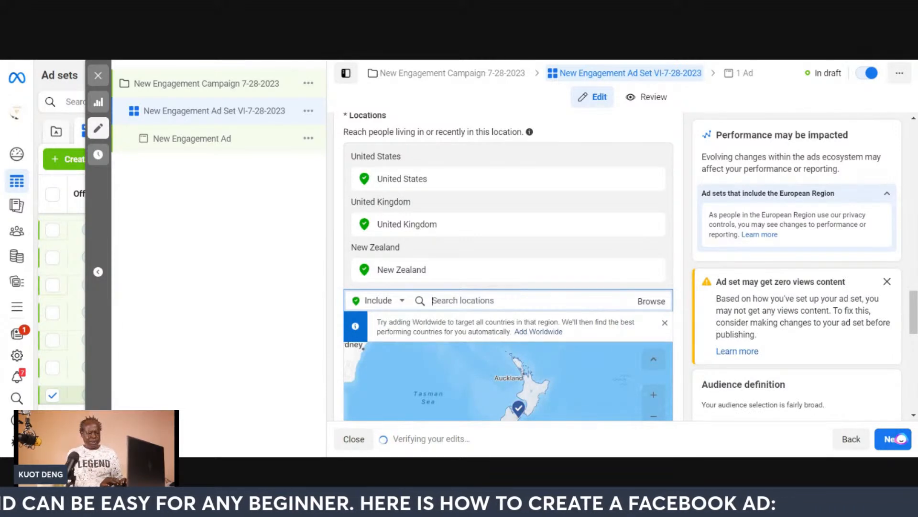
pyautogui.write('cAN')
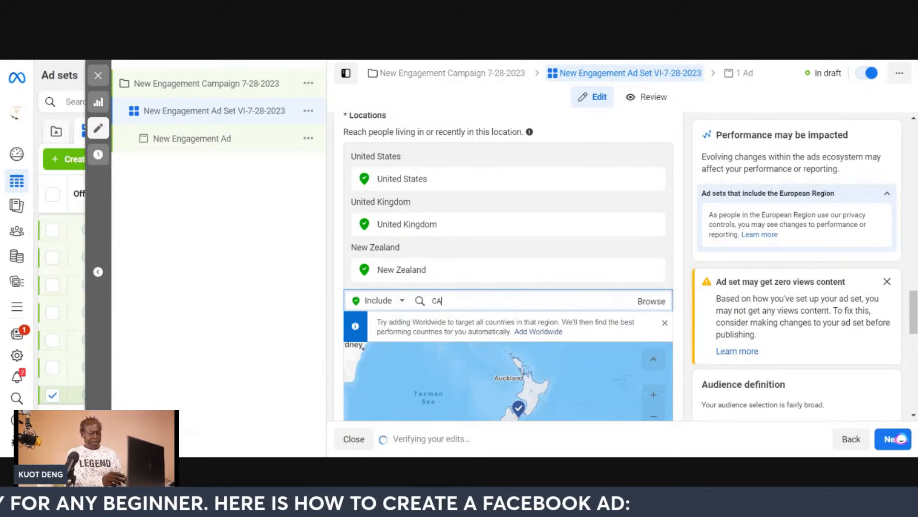
pyautogui.write('ADA')
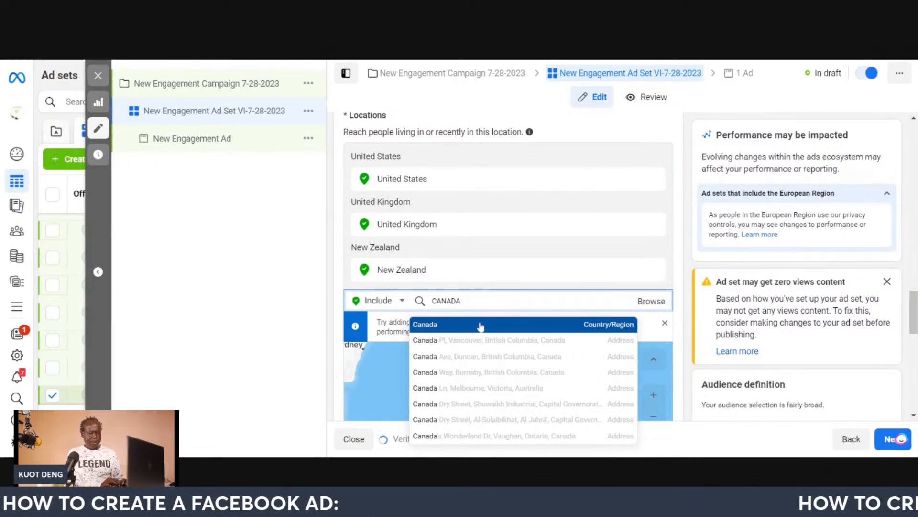
pyautogui.click(481, 326)
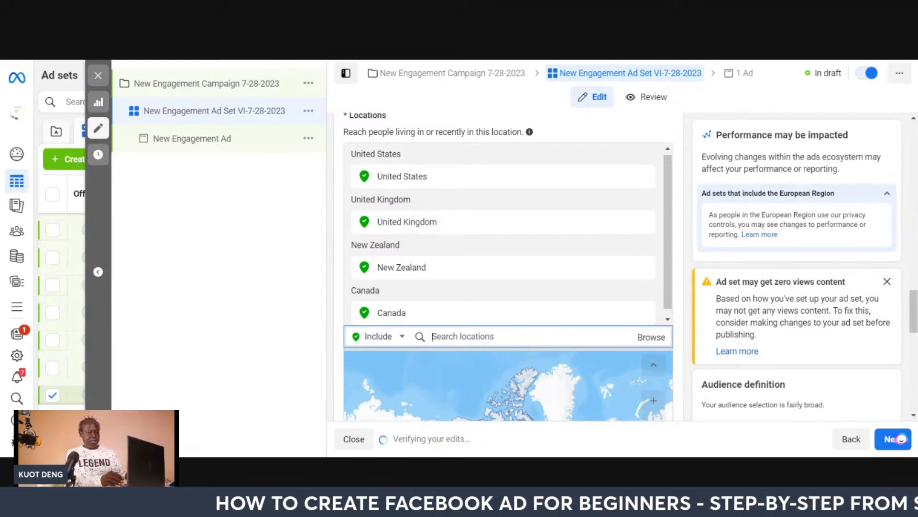
pyautogui.write('AUSTRA')
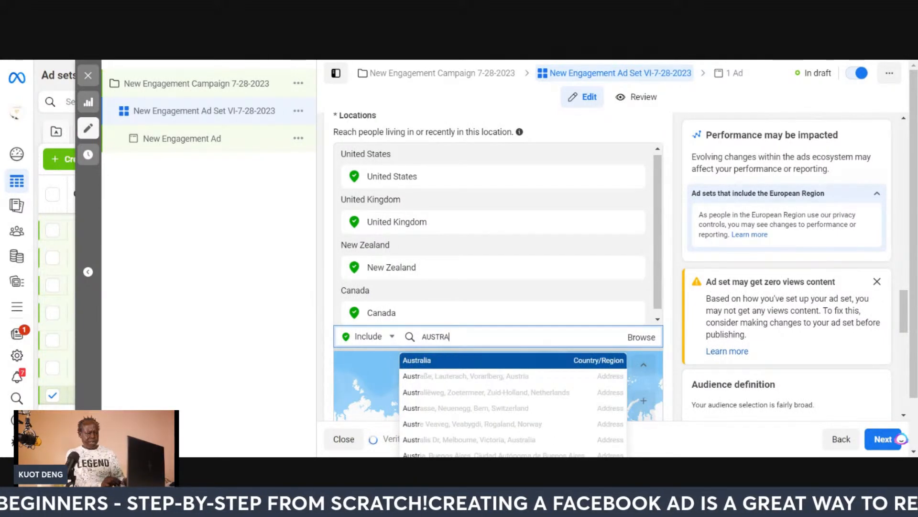
pyautogui.click(434, 363)
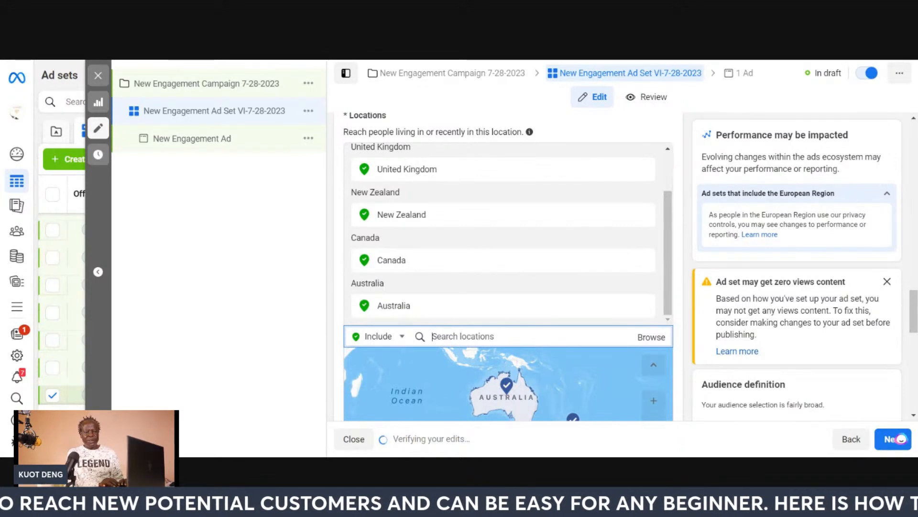
# Set the audience's minimum age to 21.
pyautogui.click(914, 313)
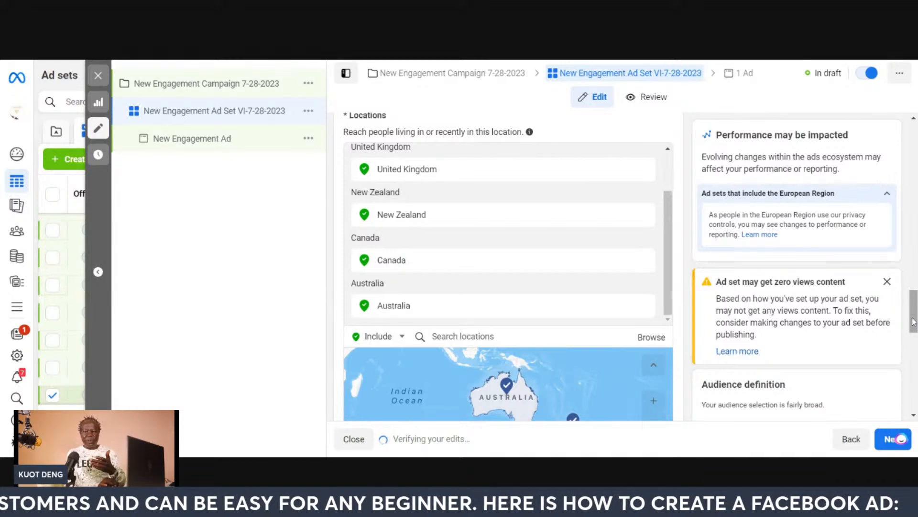
pyautogui.scroll(-4, 670, 324)
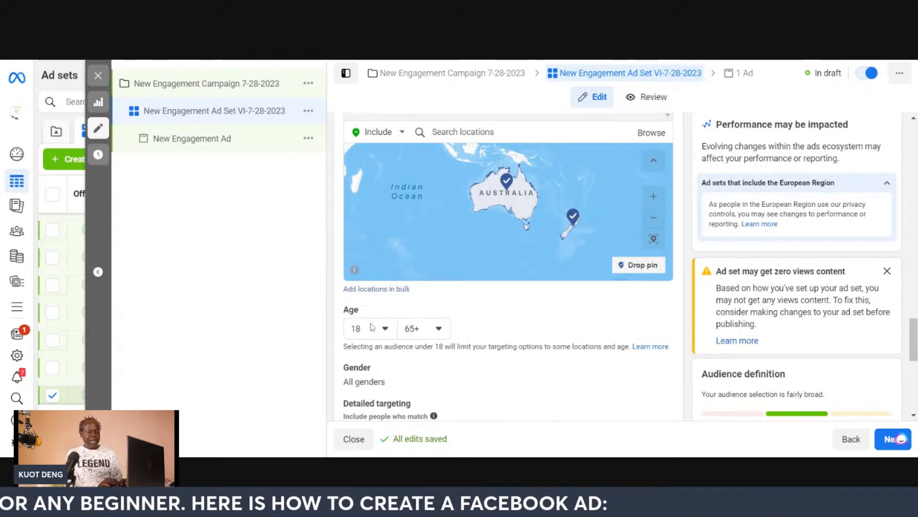
pyautogui.click(385, 329)
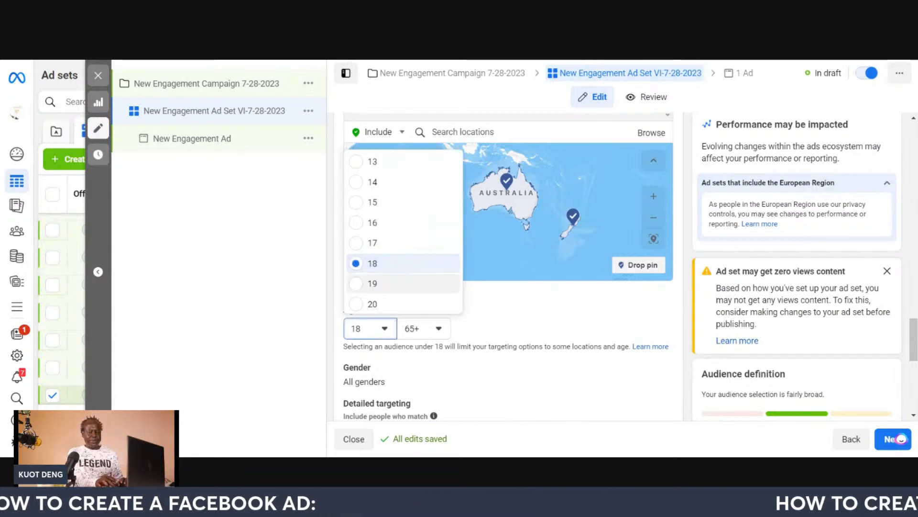
pyautogui.scroll(-2, 403, 283)
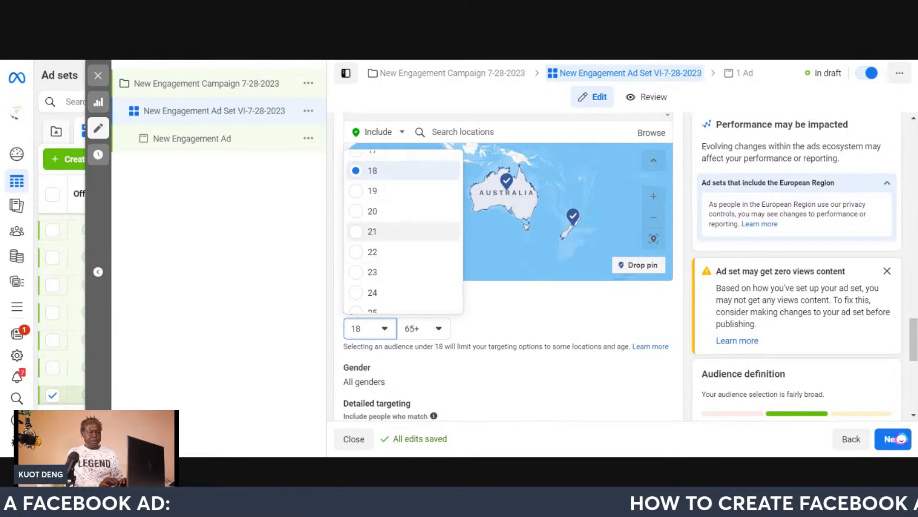
pyautogui.click(357, 232)
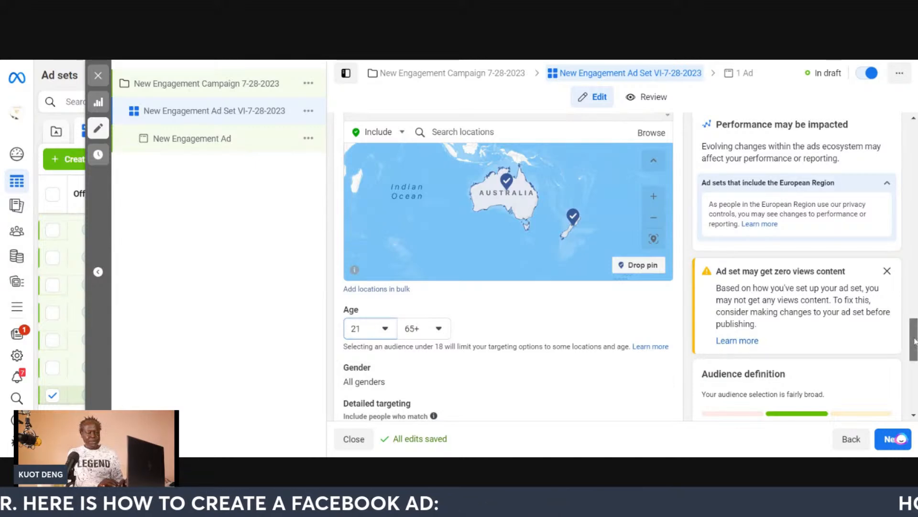
# Search the detailed targeting for "DOG" and add the Dogs (animals) interest to the audience.
pyautogui.moveTo(914, 340); pyautogui.dragTo(915, 381)
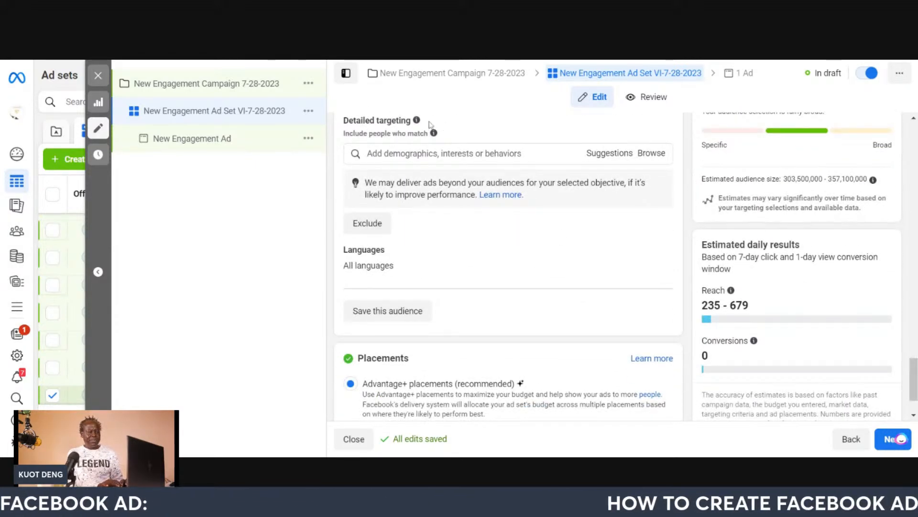
pyautogui.moveTo(429, 125); pyautogui.dragTo(338, 168)
pyautogui.click(426, 160)
pyautogui.moveTo(416, 168)
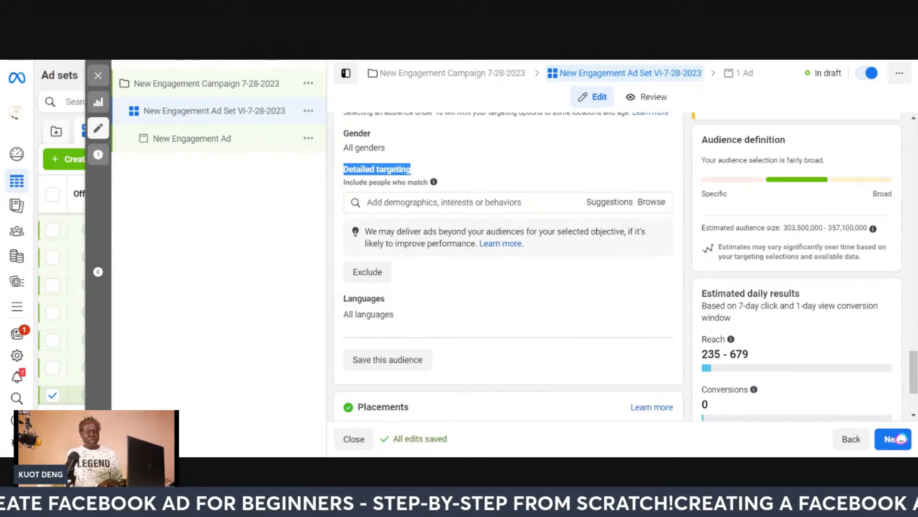
pyautogui.click(444, 203)
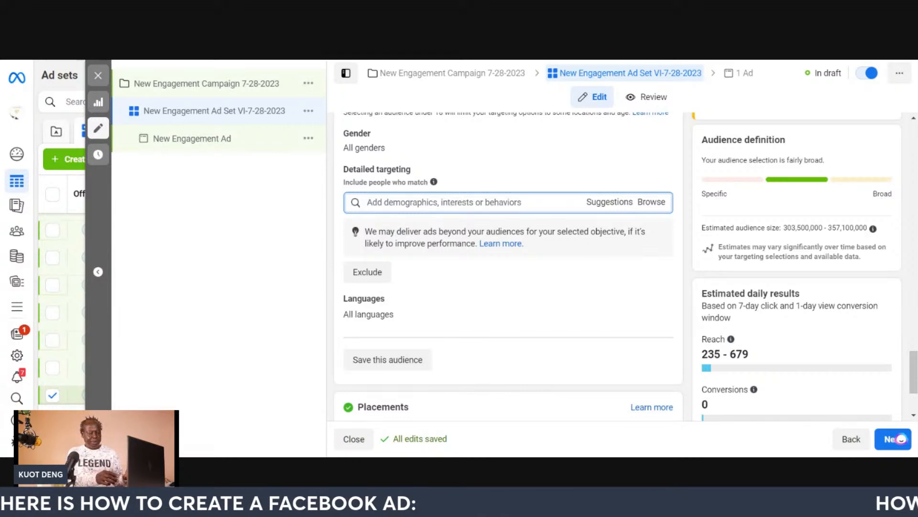
pyautogui.write('DOG')
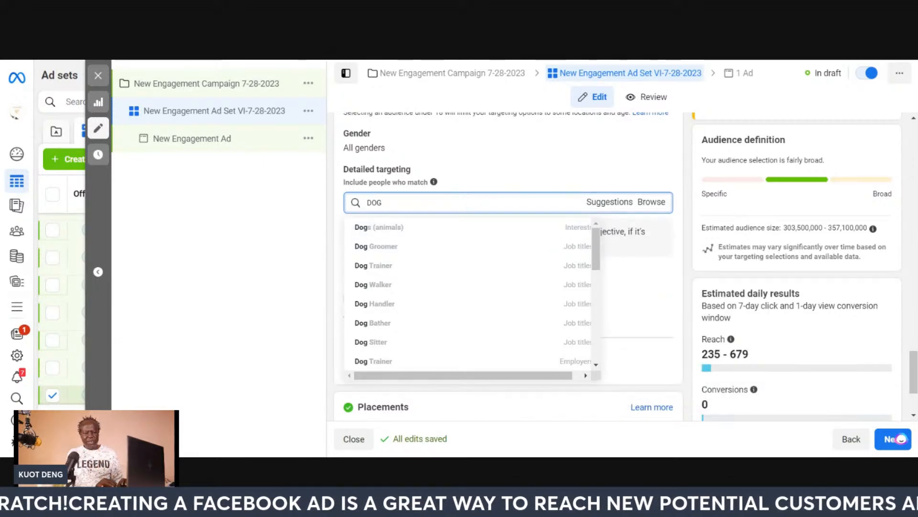
pyautogui.moveTo(587, 234)
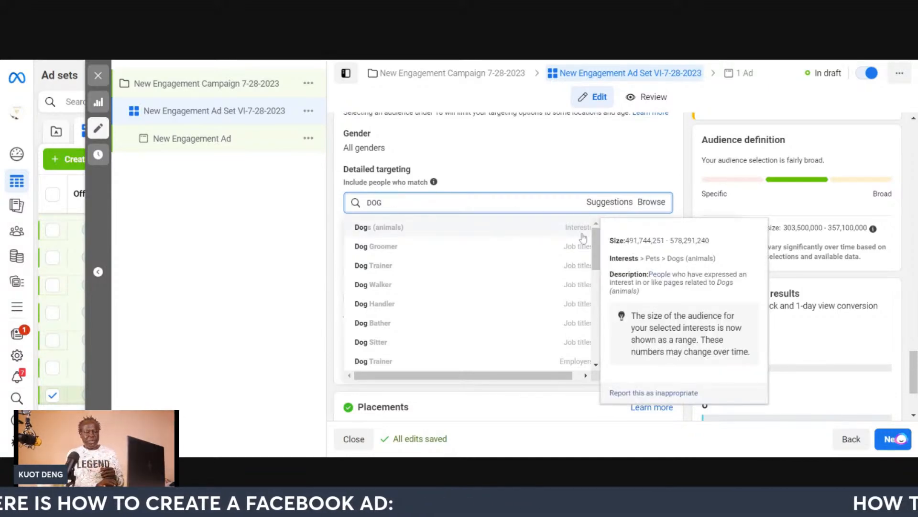
pyautogui.click(567, 229)
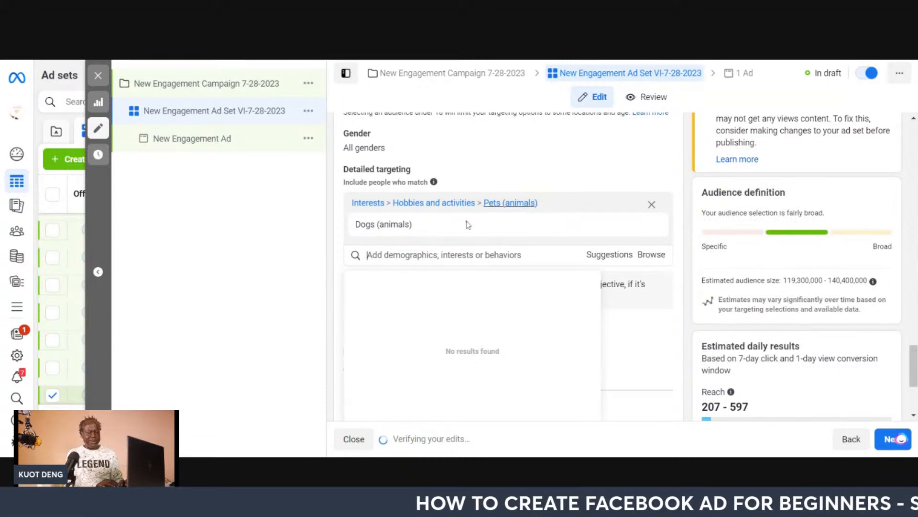
# Copy the interest name Dogs (animals) from the ad set's detailed targeting.
pyautogui.moveTo(449, 229)
pyautogui.moveTo(428, 224); pyautogui.dragTo(355, 225)
pyautogui.hotkey('ctrl', 'c')
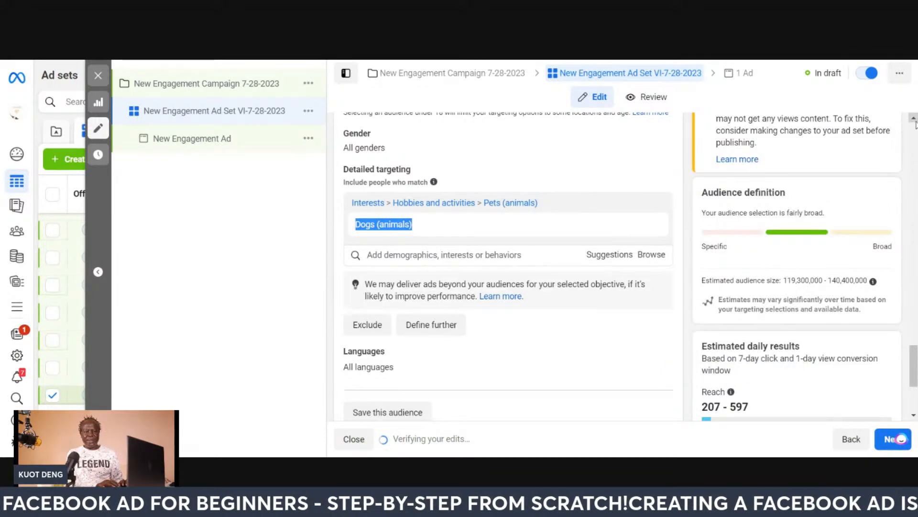
pyautogui.scroll(5, 915, 124)
pyautogui.scroll(10, 914, 123)
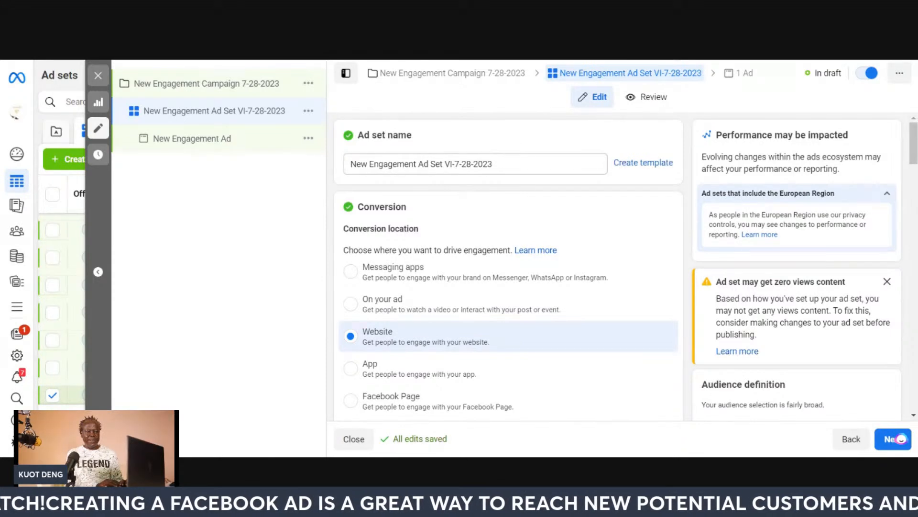
pyautogui.moveTo(491, 163); pyautogui.dragTo(326, 172)
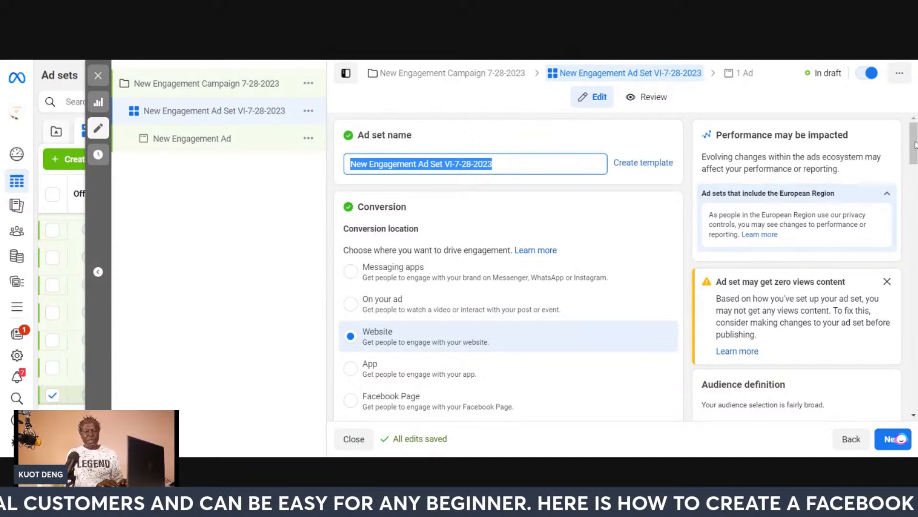
# Try manual placements for the ad set and return it to Advantage+ placements.
pyautogui.moveTo(913, 163); pyautogui.dragTo(913, 410)
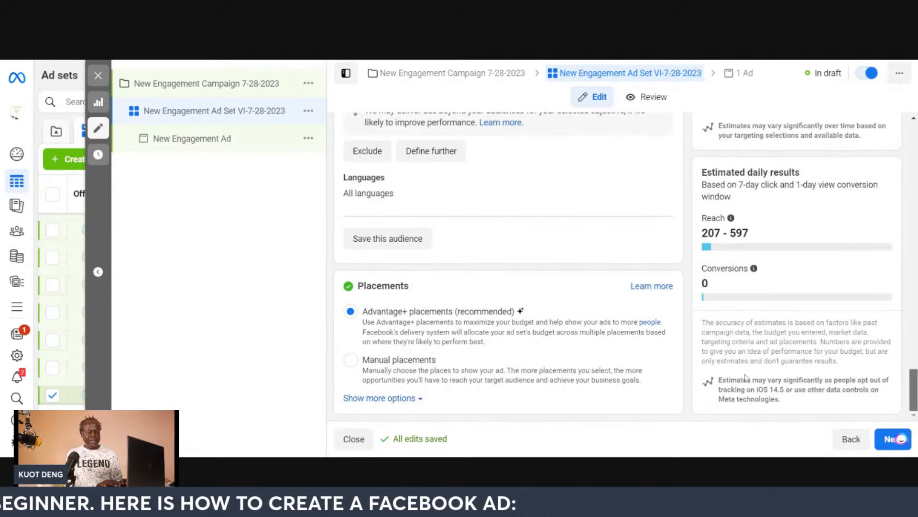
pyautogui.click(351, 360)
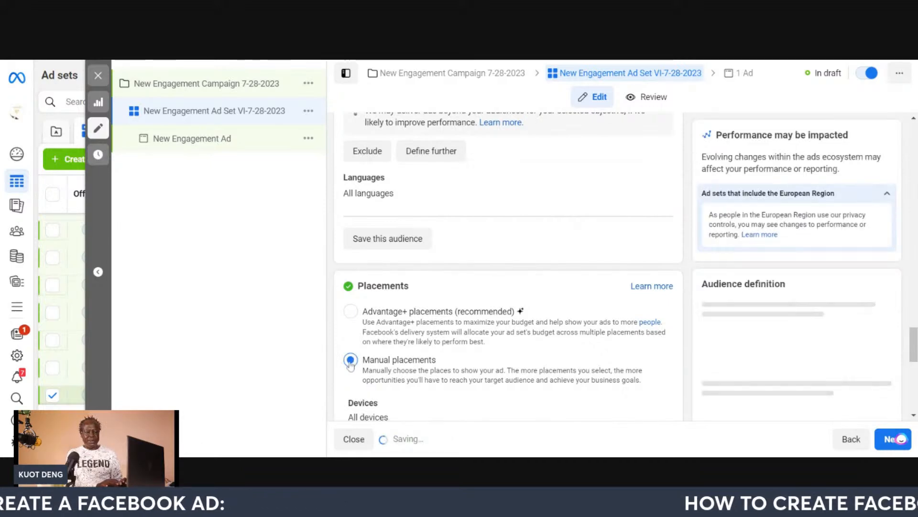
pyautogui.click(347, 316)
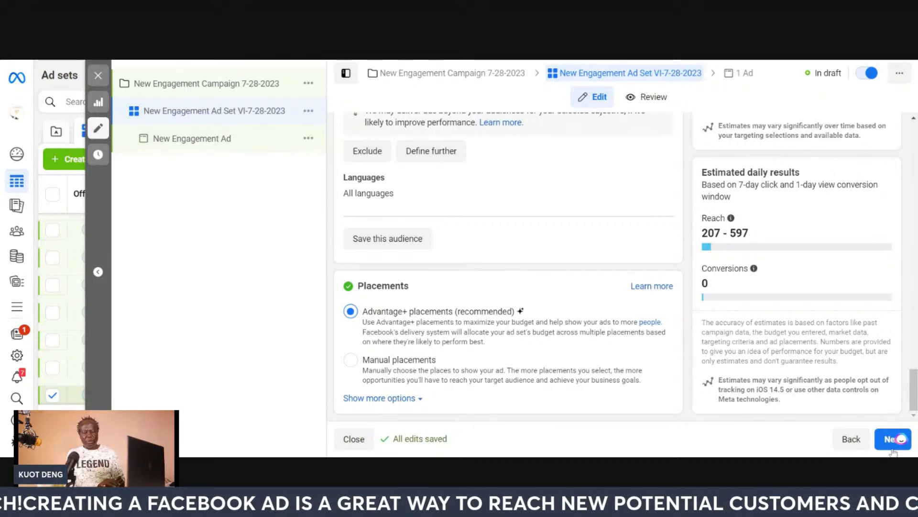
# Open the ad under the ad set and rename it Dogs (animals)-V1, reusing the copied interest name.
pyautogui.click(178, 143)
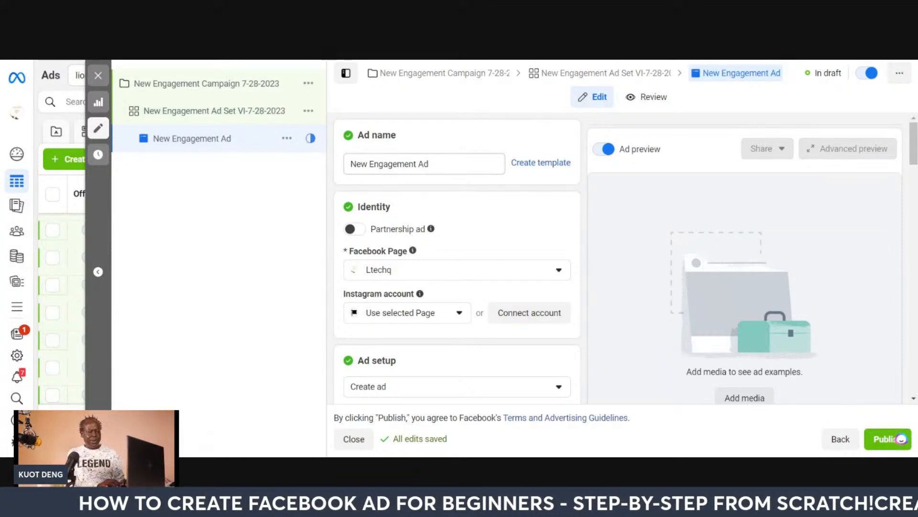
pyautogui.moveTo(428, 163); pyautogui.dragTo(350, 163)
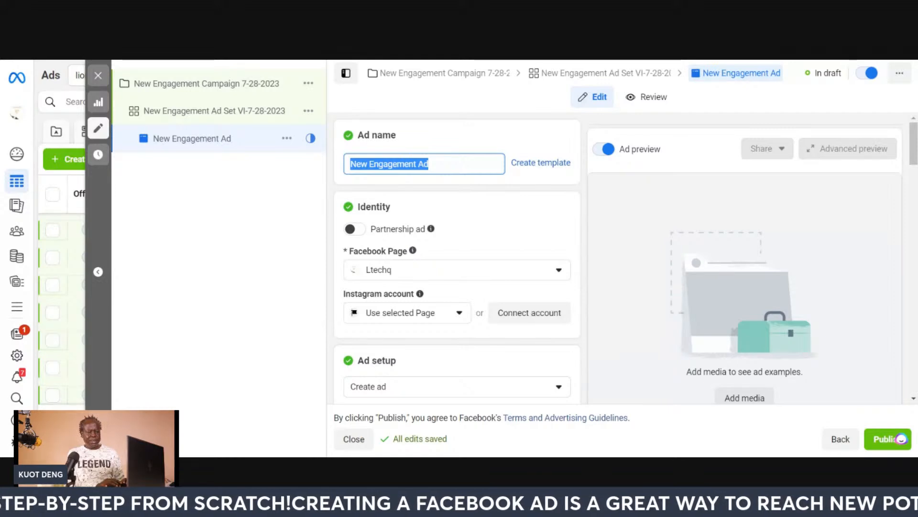
pyautogui.hotkey('ctrl', 'v')
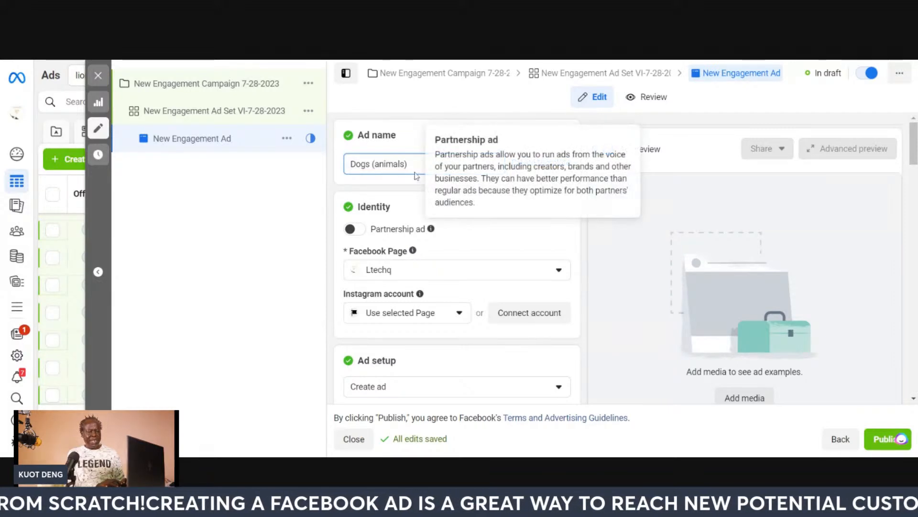
pyautogui.write('-')
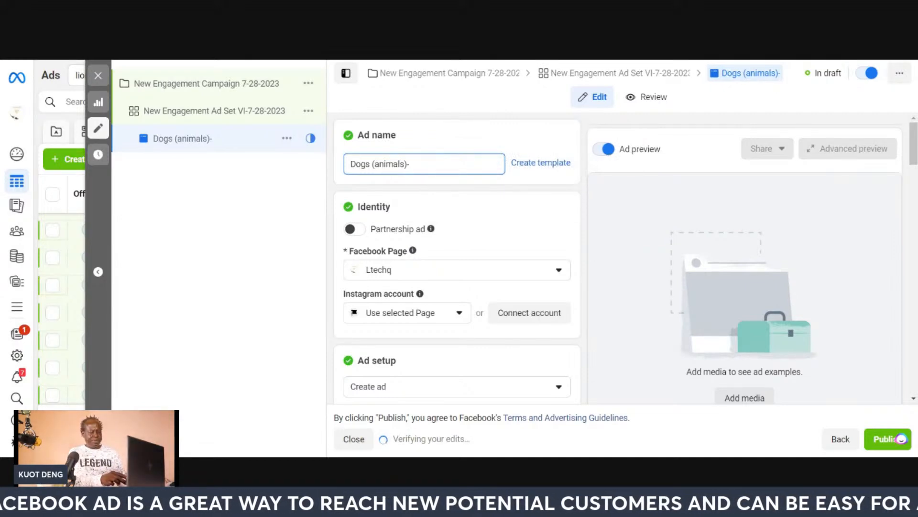
pyautogui.write('V1')
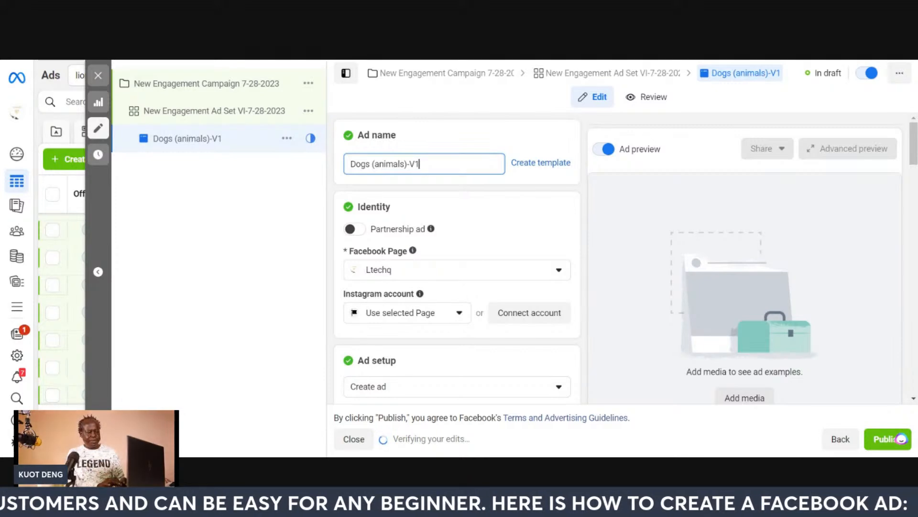
# Set the ad's Facebook Page to Byniax from the personal Pages.
pyautogui.click(558, 271)
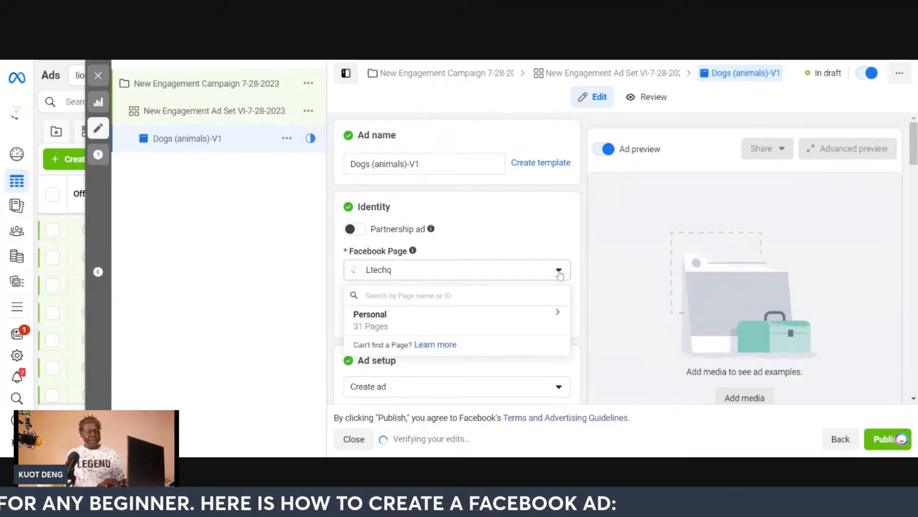
pyautogui.click(391, 329)
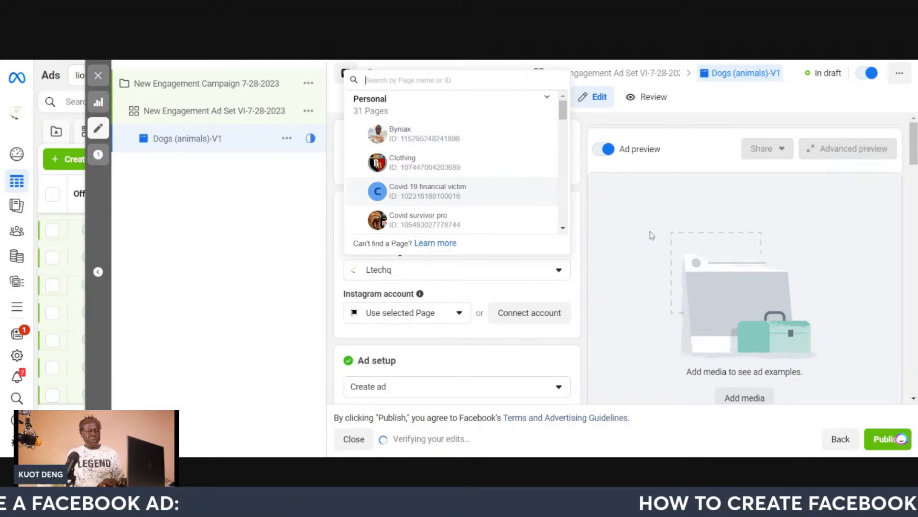
pyautogui.click(423, 140)
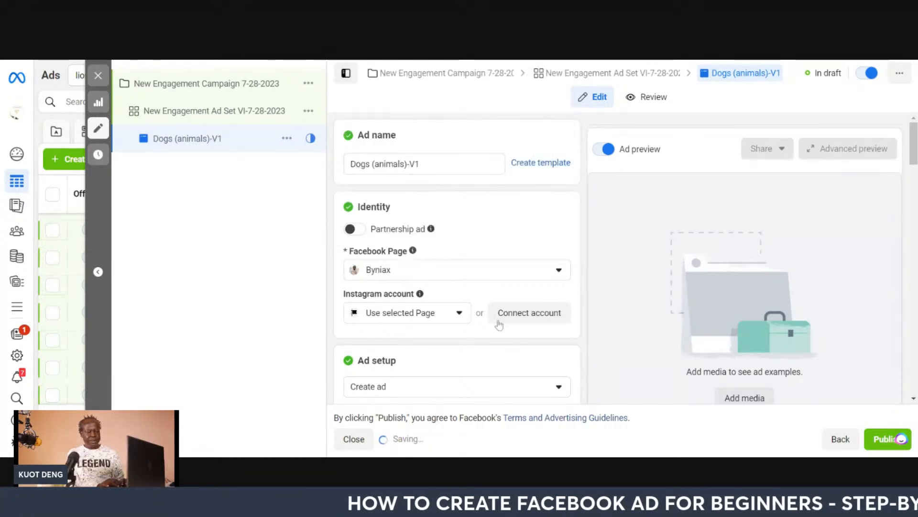
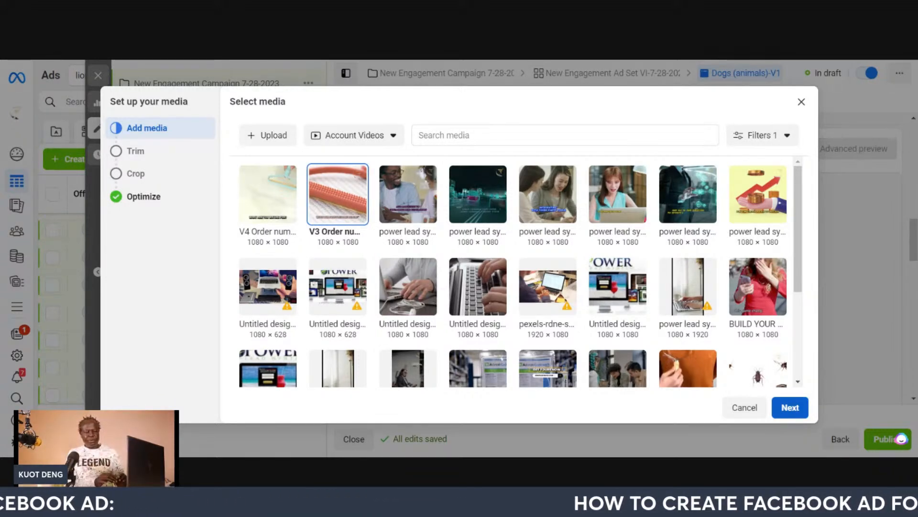
# Accept the selected V3 video as the ad's media and look over its Advantage+ creative optimizations.
pyautogui.click(792, 408)
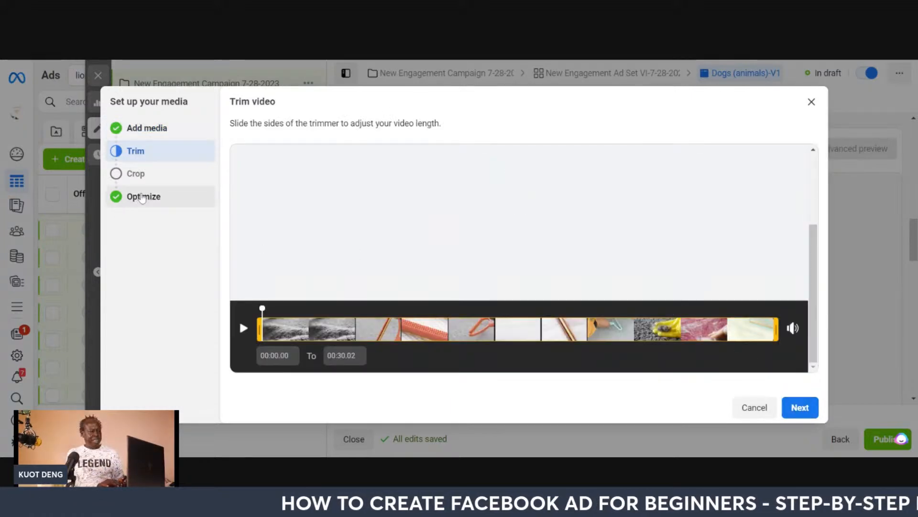
pyautogui.click(142, 197)
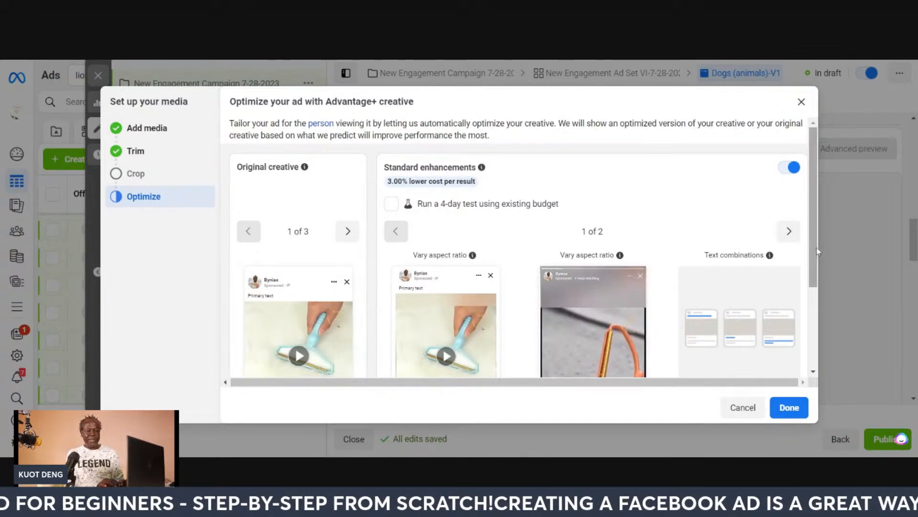
pyautogui.moveTo(814, 249); pyautogui.dragTo(801, 382)
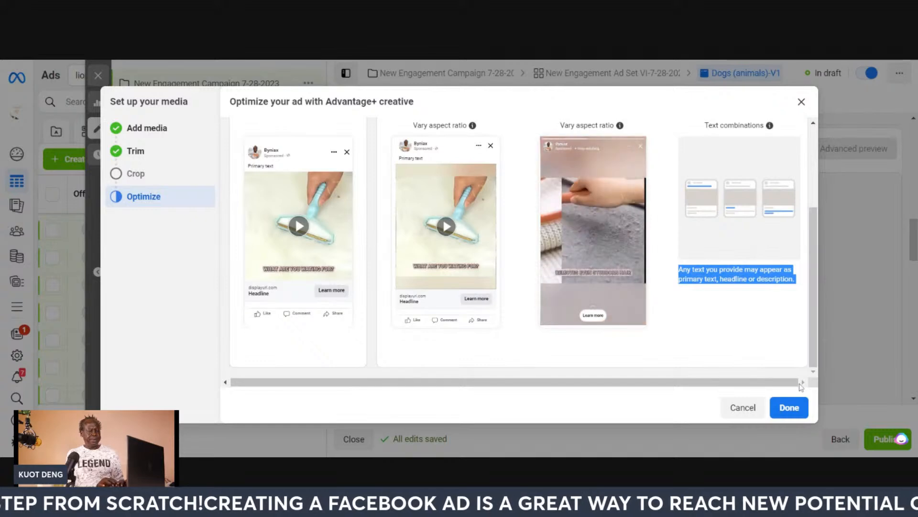
# Crop the video to 9:16 for Stories and Reels and 16:9 for right column, search results and in-stream placements, and finish the media setup.
pyautogui.click(136, 173)
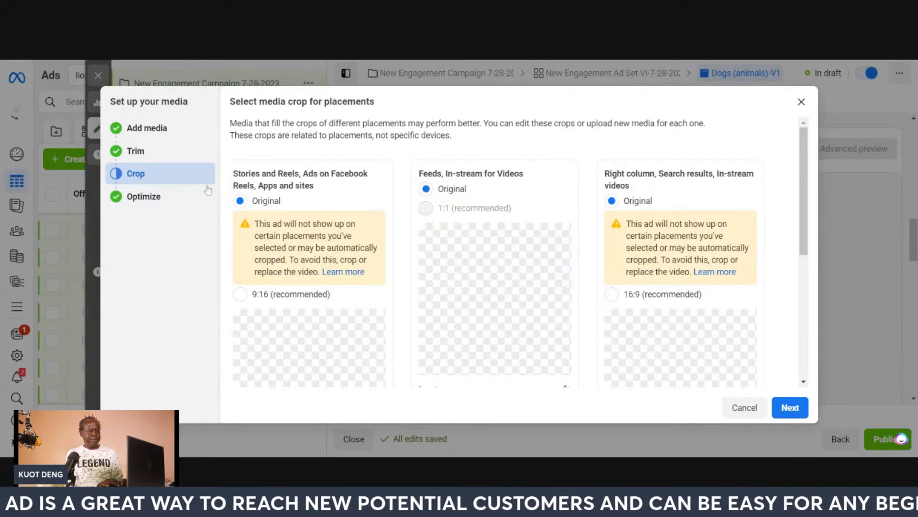
pyautogui.click(241, 294)
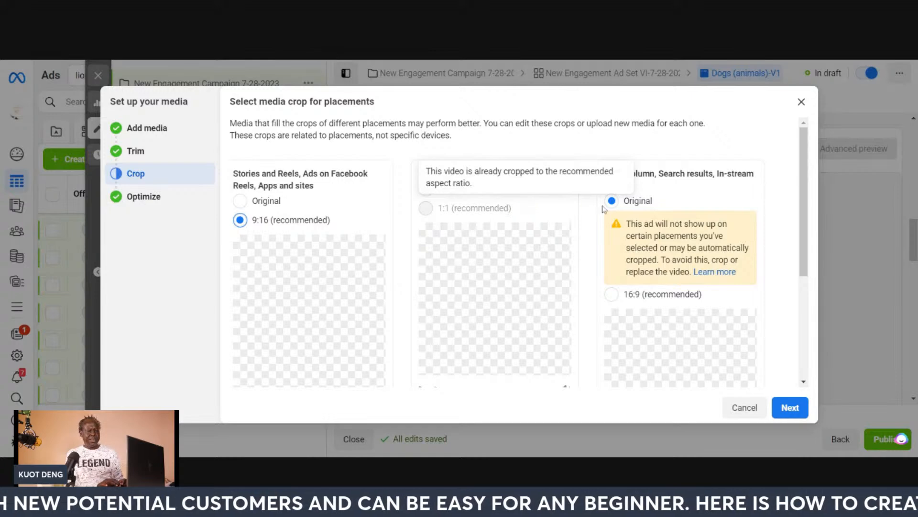
pyautogui.click(613, 295)
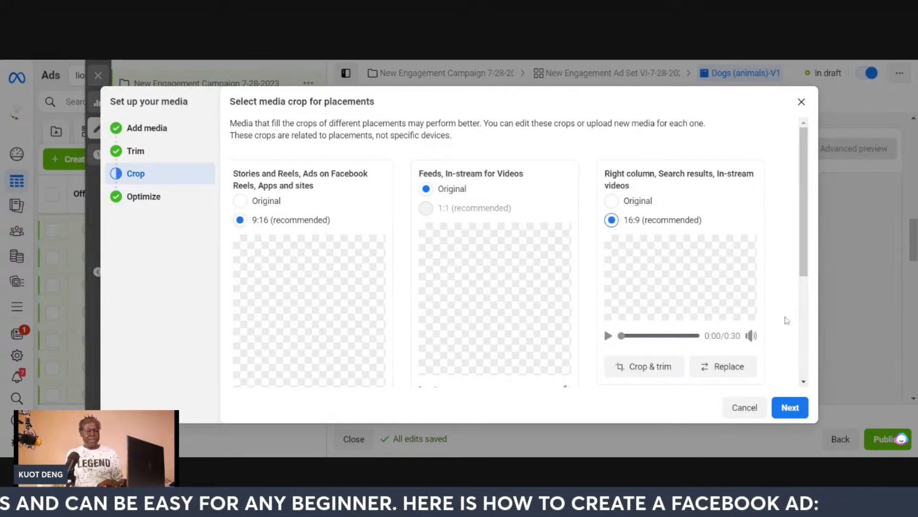
pyautogui.click(149, 197)
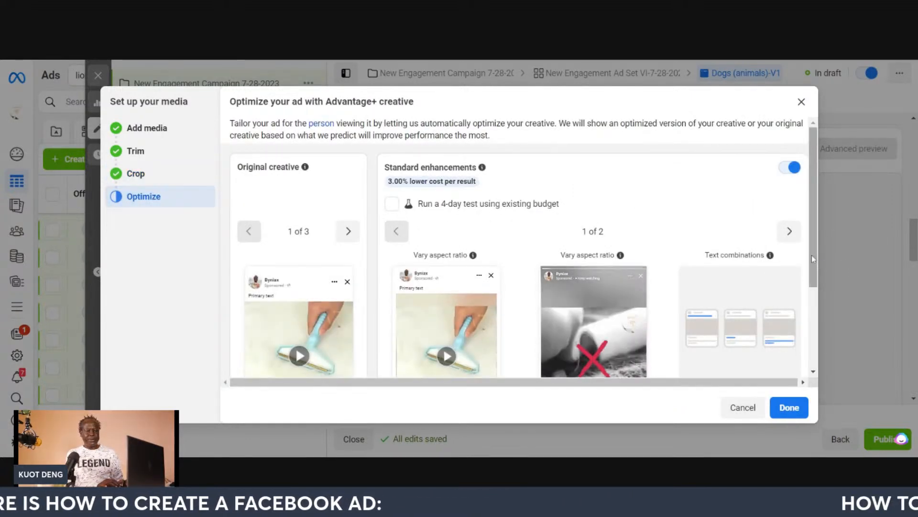
pyautogui.scroll(-3, 812, 254)
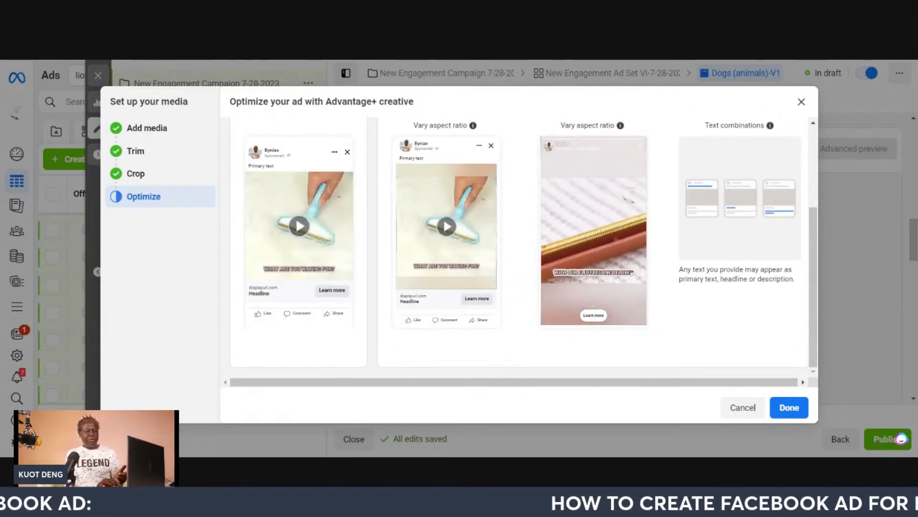
pyautogui.click(789, 408)
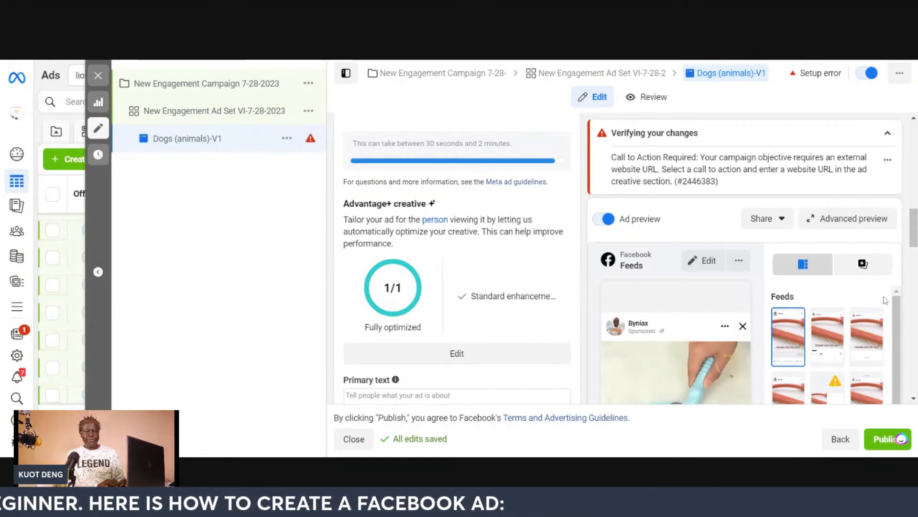
# Review the ad's placement previews and its Advantage+ creative standard enhancements, keeping the enhancements enabled and saving.
pyautogui.moveTo(894, 315); pyautogui.dragTo(886, 392)
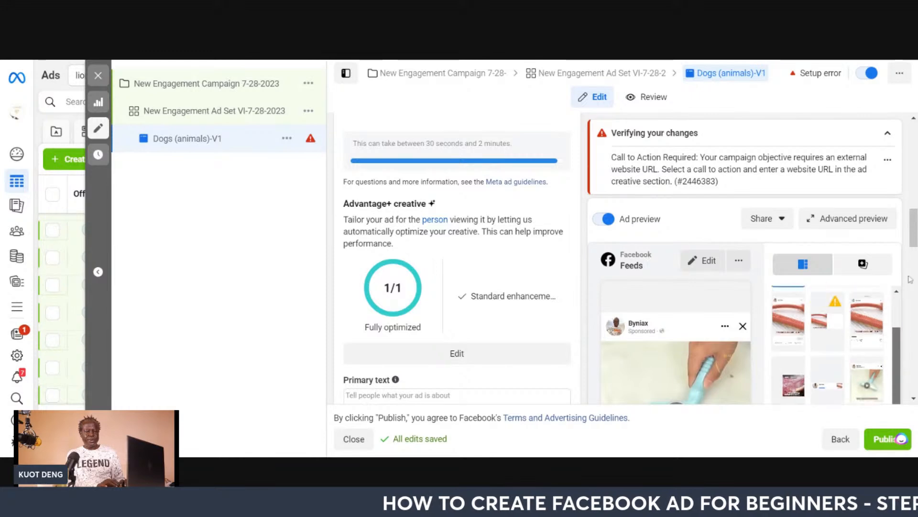
pyautogui.click(469, 362)
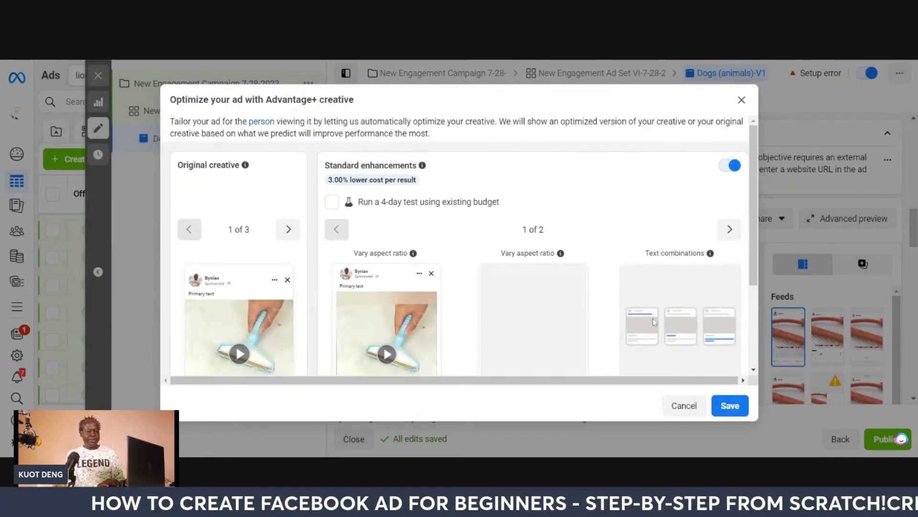
pyautogui.moveTo(755, 261); pyautogui.dragTo(747, 223)
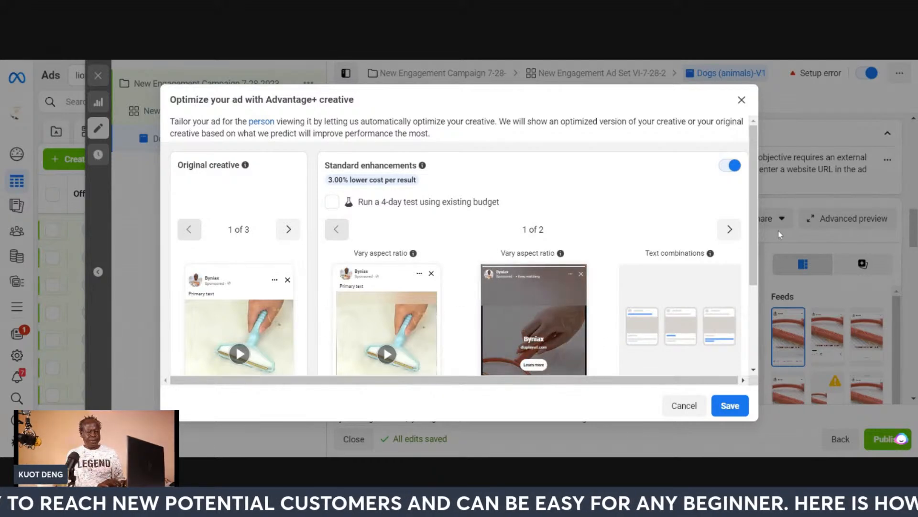
pyautogui.moveTo(751, 259); pyautogui.dragTo(753, 396)
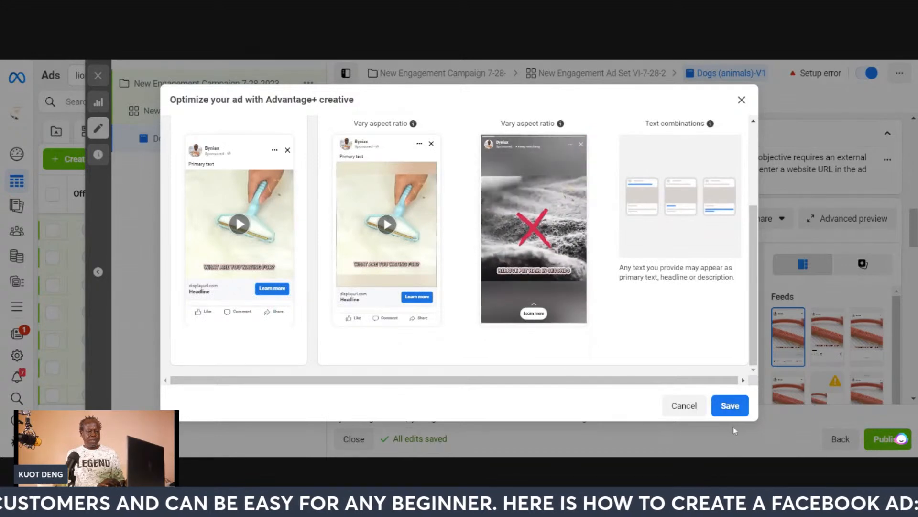
pyautogui.click(741, 411)
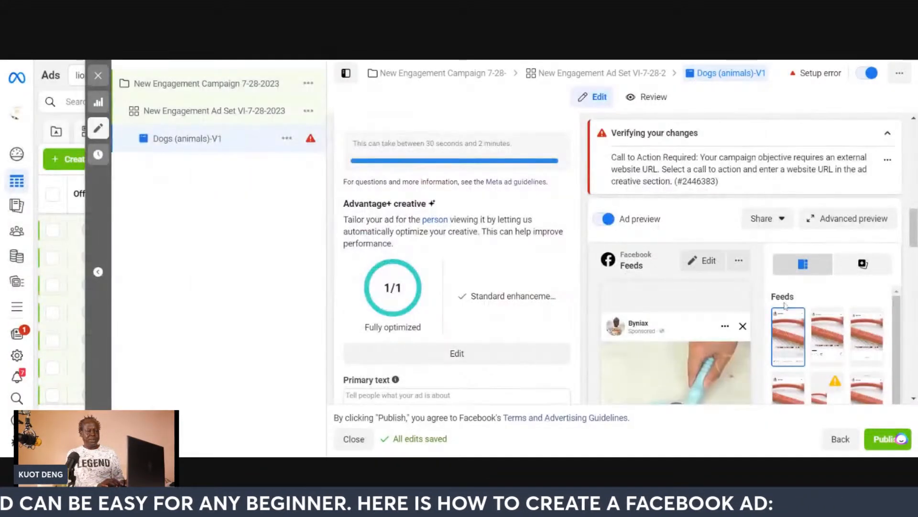
# Examine the ad's advanced preview across all placements and its additional format settings, then return to the ad setup.
pyautogui.click(847, 219)
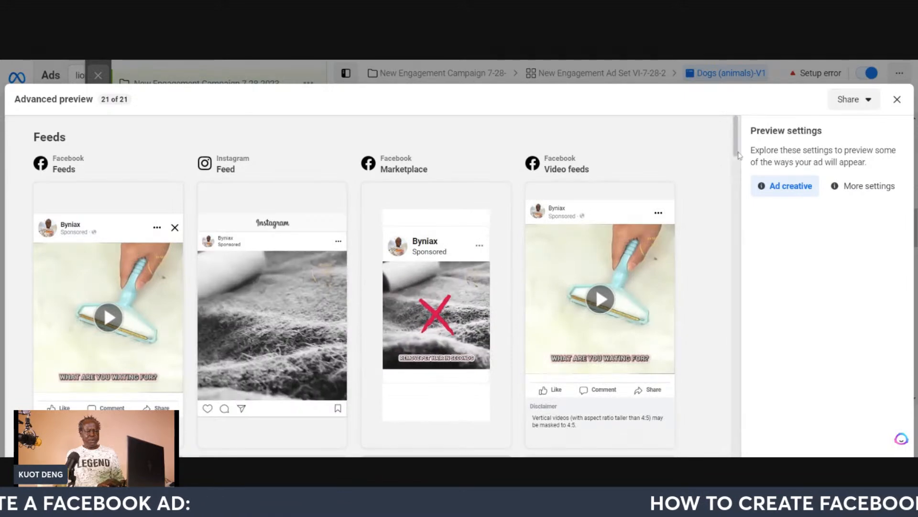
pyautogui.scroll(-1, 739, 158)
pyautogui.moveTo(739, 158); pyautogui.dragTo(693, 459)
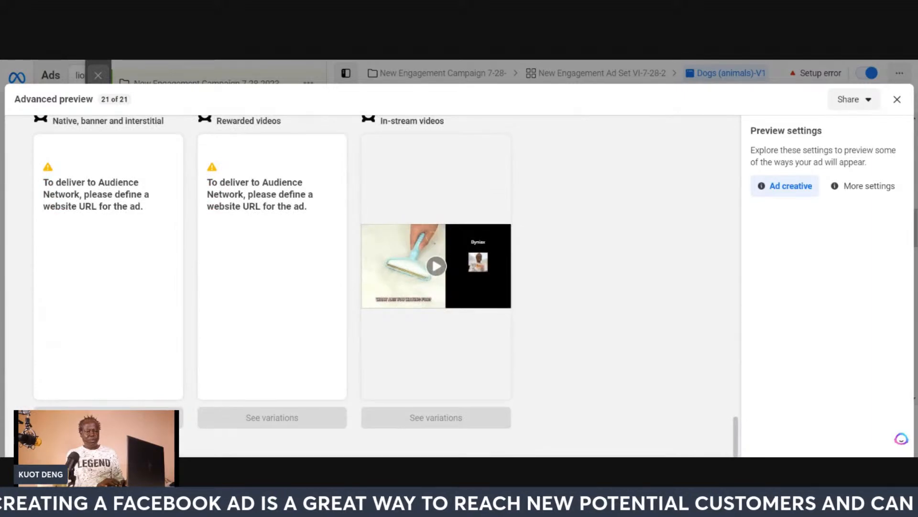
pyautogui.click(869, 190)
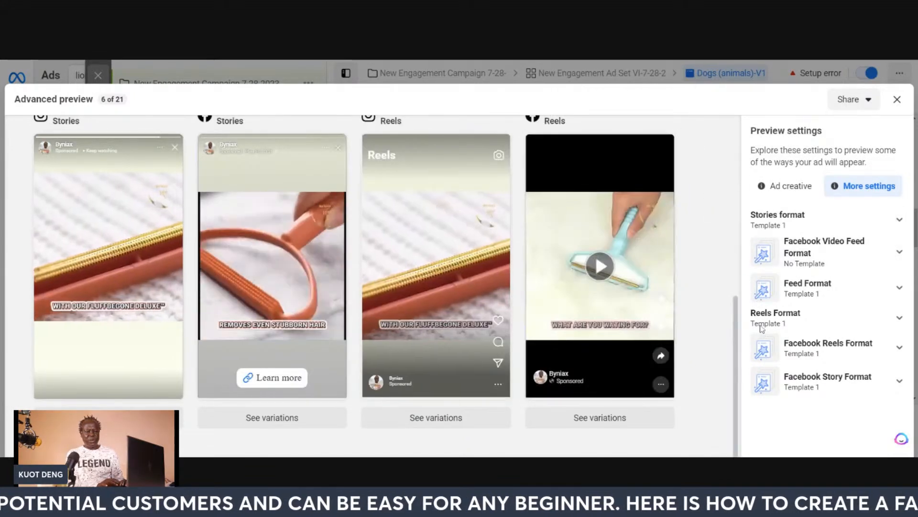
pyautogui.scroll(1, 734, 329)
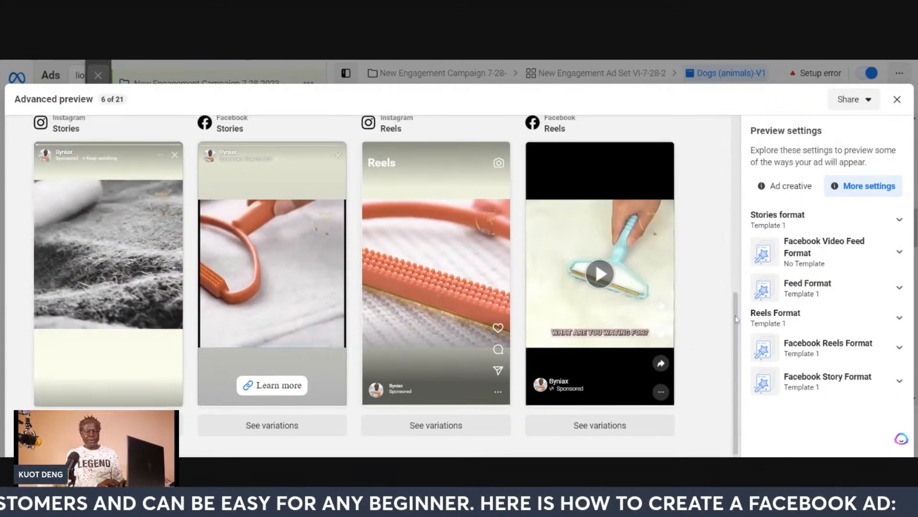
pyautogui.scroll(5, 737, 320)
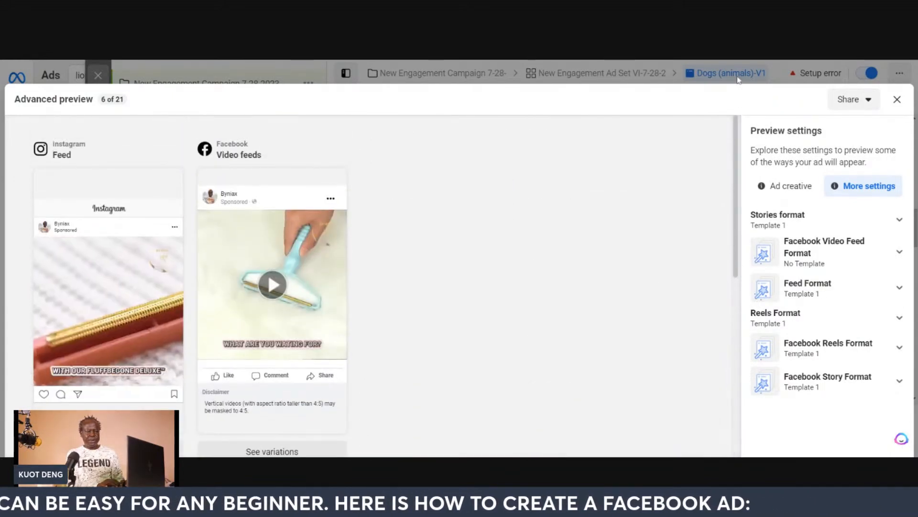
pyautogui.scroll(-2, 722, 187)
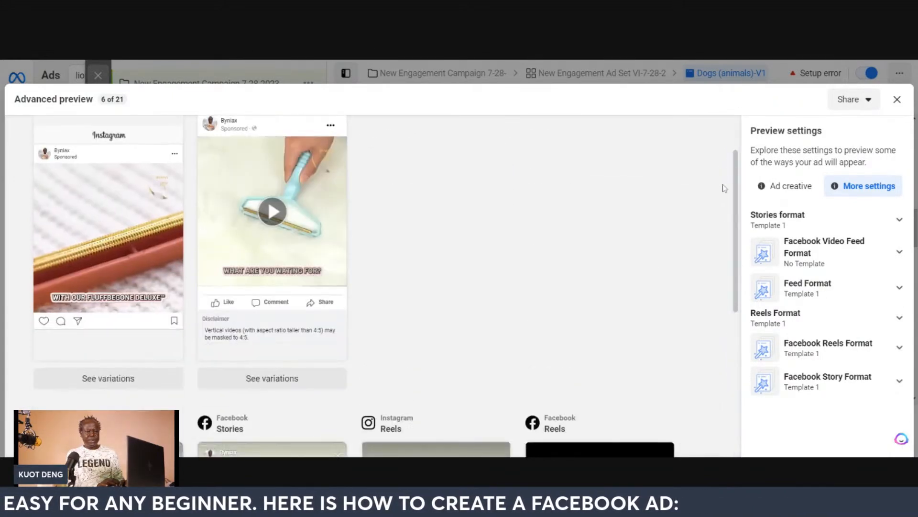
pyautogui.click(897, 98)
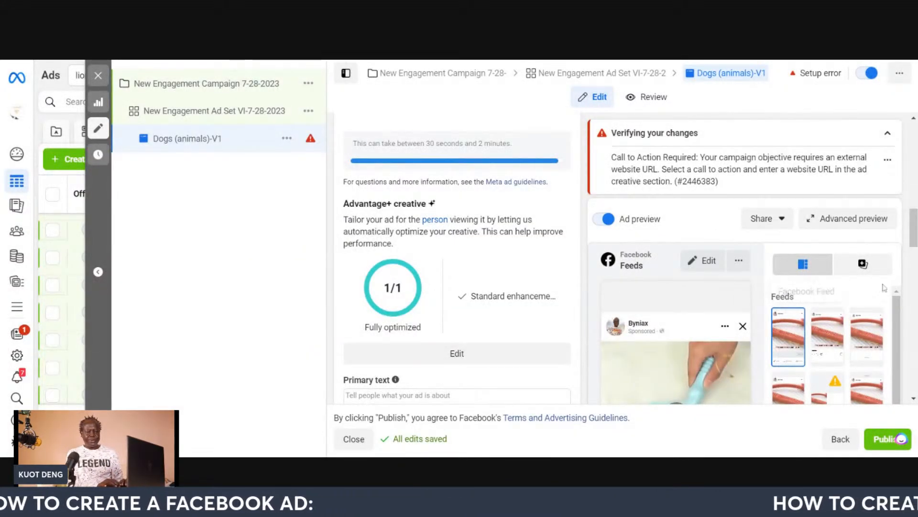
pyautogui.moveTo(913, 236); pyautogui.dragTo(912, 298)
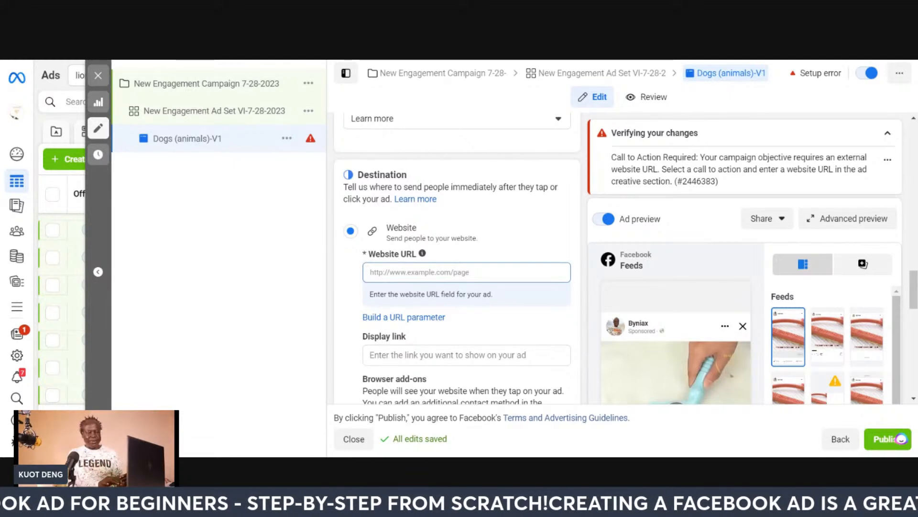
pyautogui.click(559, 281)
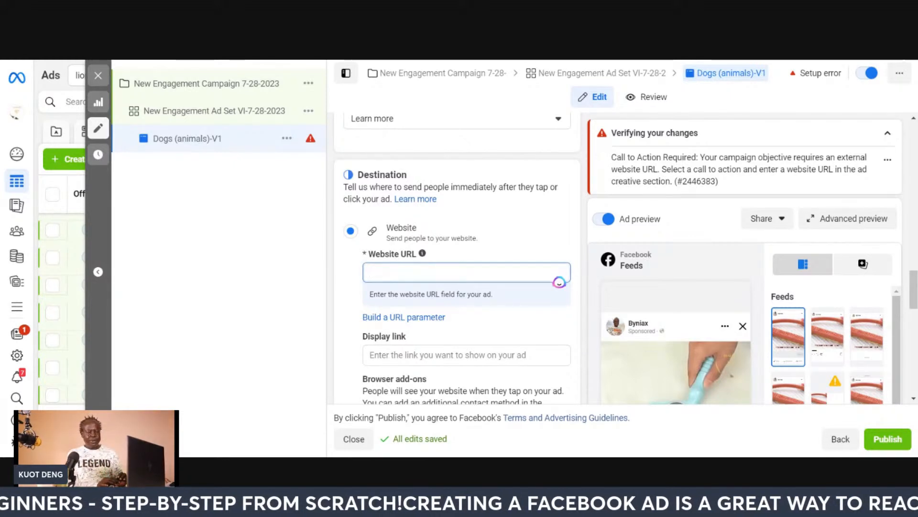
pyautogui.moveTo(422, 253)
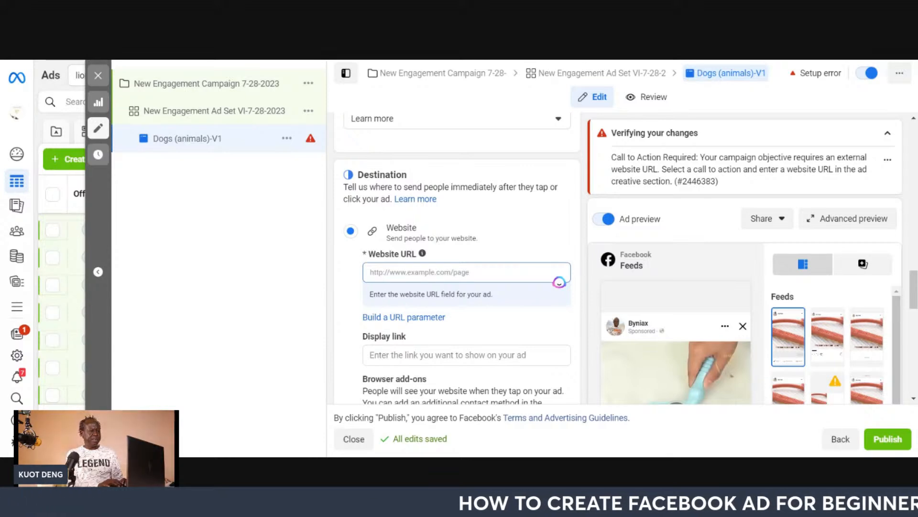
pyautogui.click(371, 272)
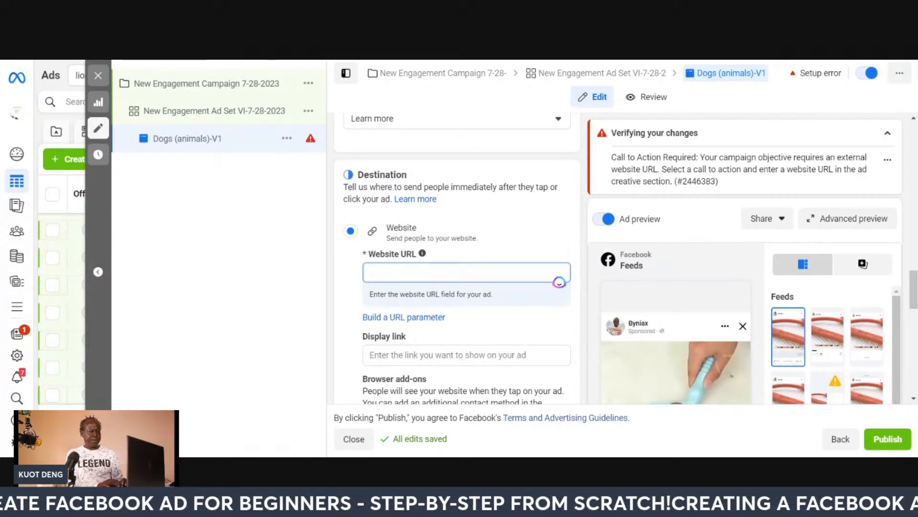
pyautogui.write('https://bynexs.com/products/fluffbegone-deluxe%E2%84%A2')
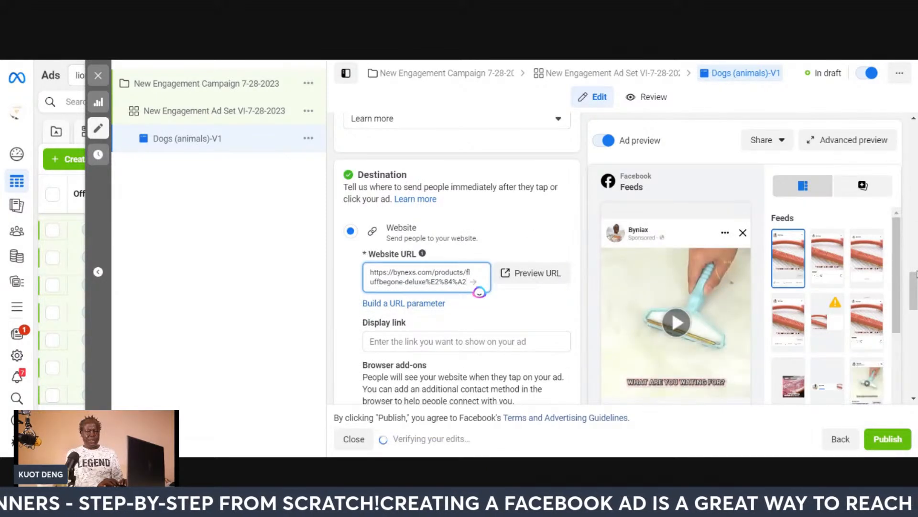
# Fill the ad's primary text with the Ad 1 copy headed "Struggling with Pet Hair Everywhere?" promoting FLUFFBEGONE DELUXE™ as the ultimate pet hair solution.
pyautogui.moveTo(917, 307); pyautogui.dragTo(917, 274)
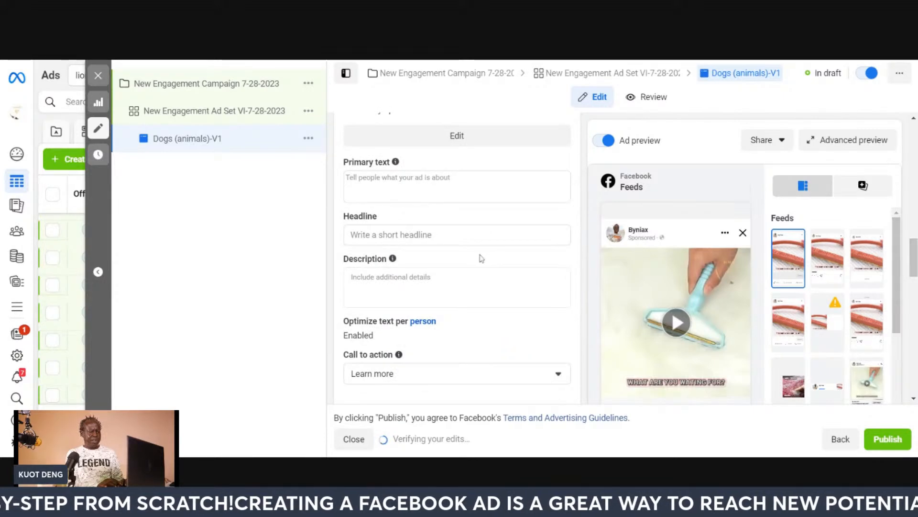
pyautogui.click(401, 186)
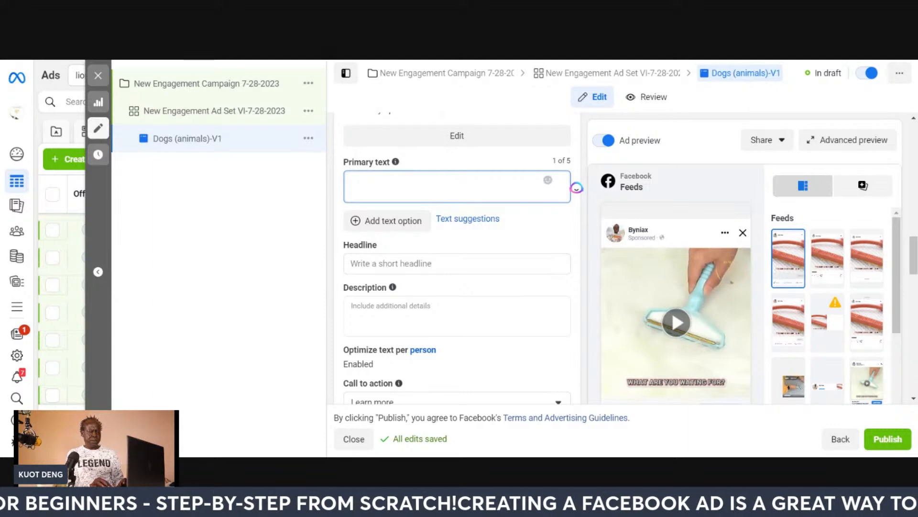
pyautogui.write('Ad 1: Headline: "🌟 Struggling with Pet Hair Everywhere?" Copy: Say goodbye to pet hair nightmares with FLUFFBEGONE DELUXE™. Experience the ultimate solution that effortlessly removes pet hair, giving you a fluff-free living space. ✨"')
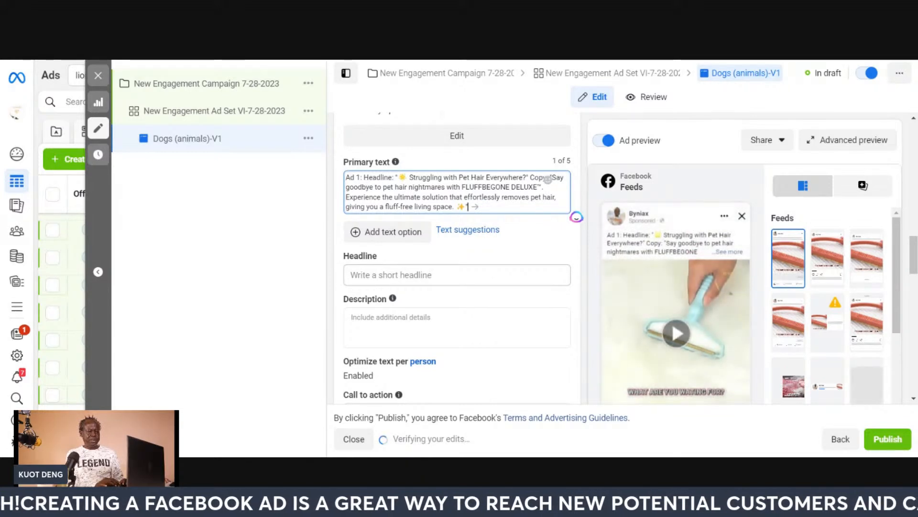
pyautogui.click(430, 274)
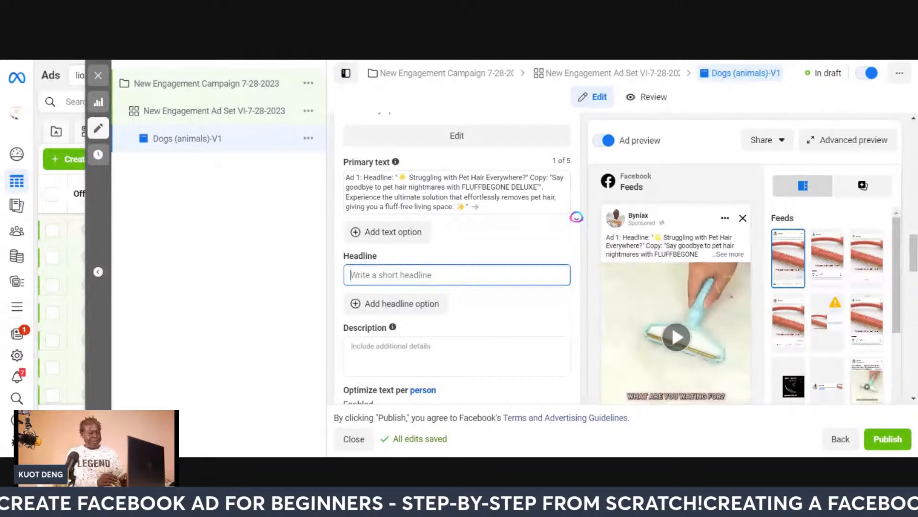
# Build the ad's tracking URL parameters with source FB-AD, medium {{adset.name}}, campaign name {{campaign.name}} and content {{ad.name}}, and apply them.
pyautogui.moveTo(897, 264); pyautogui.dragTo(897, 275)
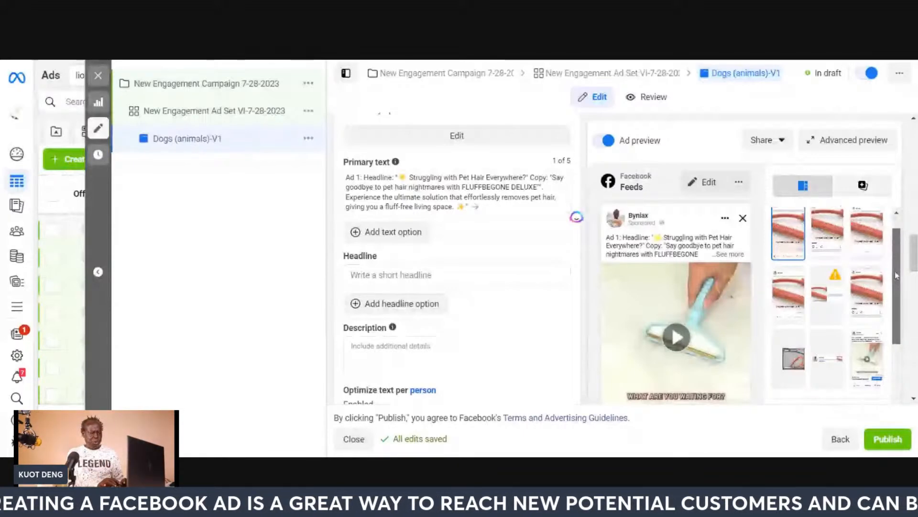
pyautogui.scroll(-5, 576, 211)
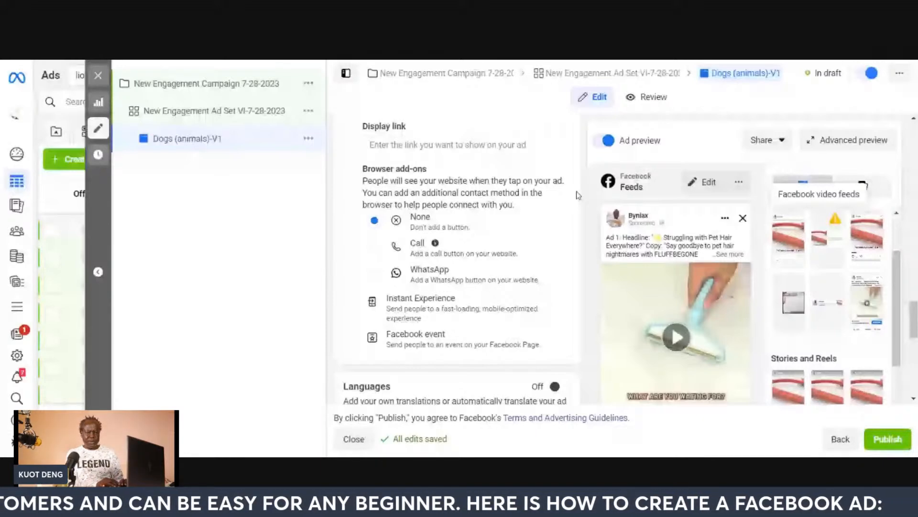
pyautogui.moveTo(914, 317); pyautogui.dragTo(913, 276)
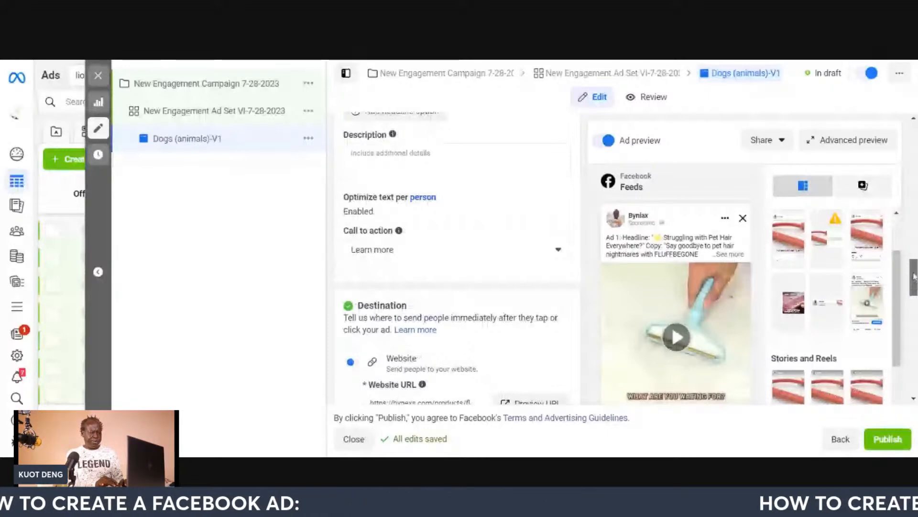
pyautogui.moveTo(914, 277); pyautogui.dragTo(913, 358)
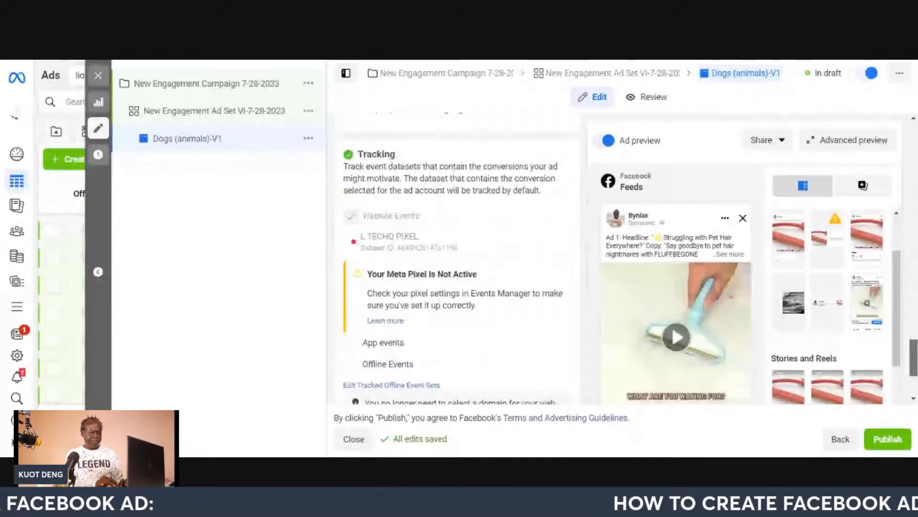
pyautogui.scroll(-3, 622, 259)
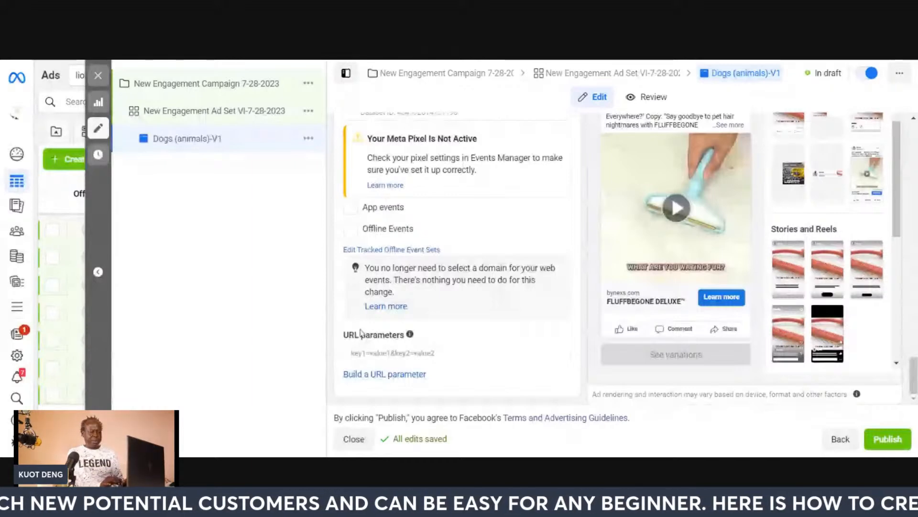
pyautogui.click(385, 373)
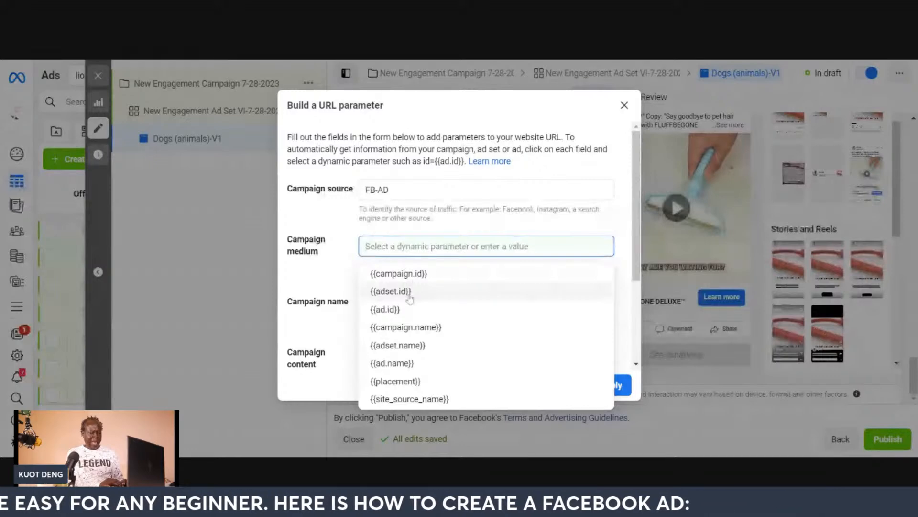
pyautogui.click(423, 353)
pyautogui.click(423, 359)
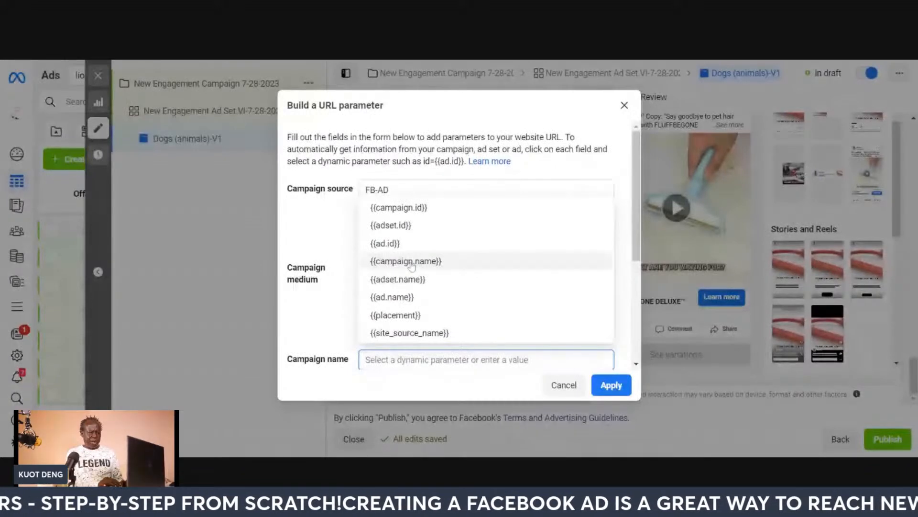
pyautogui.click(412, 262)
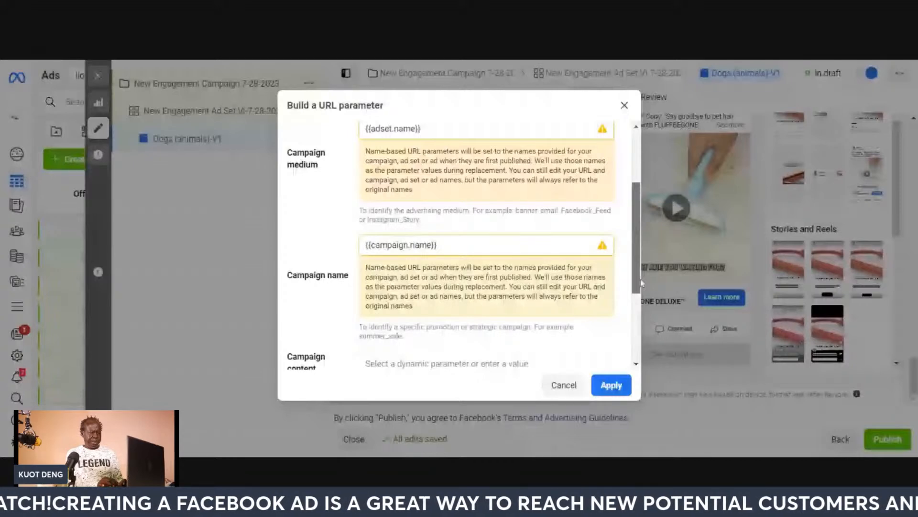
pyautogui.click(416, 364)
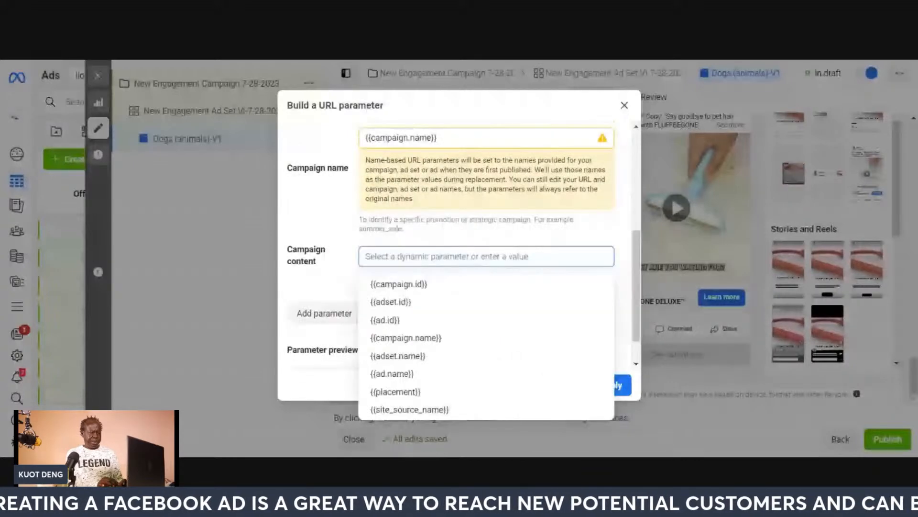
pyautogui.click(416, 378)
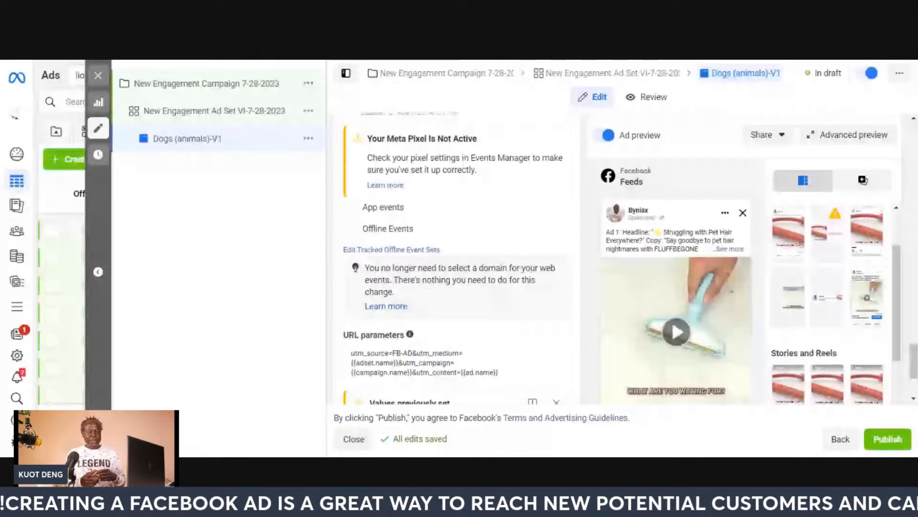
# Leave the ad editor with Dogs (animals)-V1 kept as an unpublished draft, and look over the campaign list and its metric columns through purchase ROAS.
pyautogui.click(68, 127)
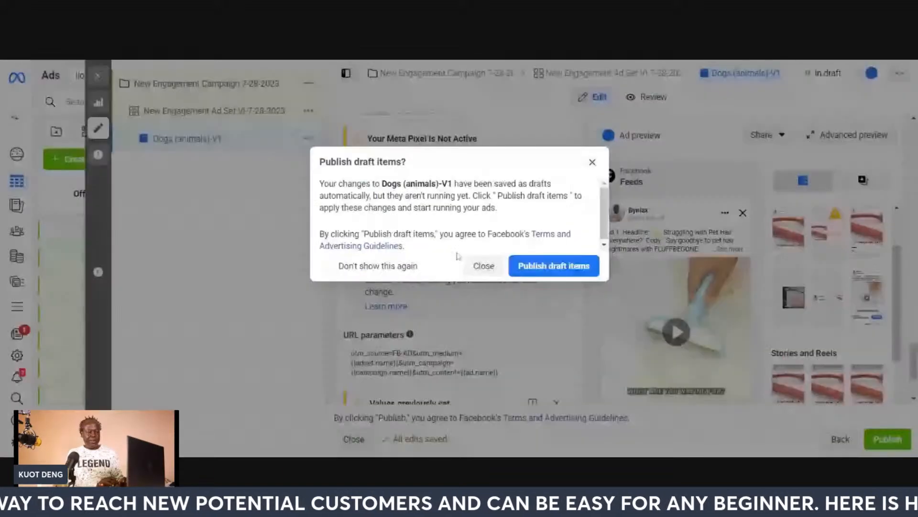
pyautogui.click(483, 267)
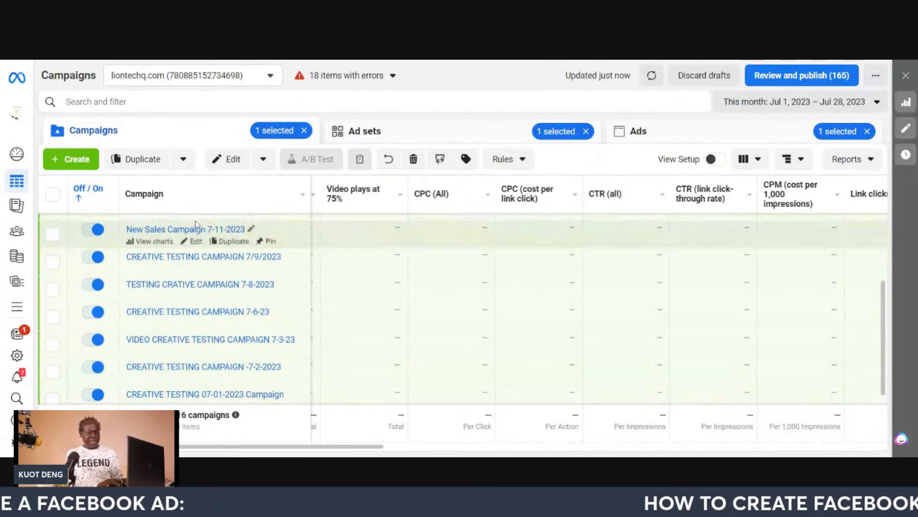
pyautogui.moveTo(884, 325); pyautogui.dragTo(885, 384)
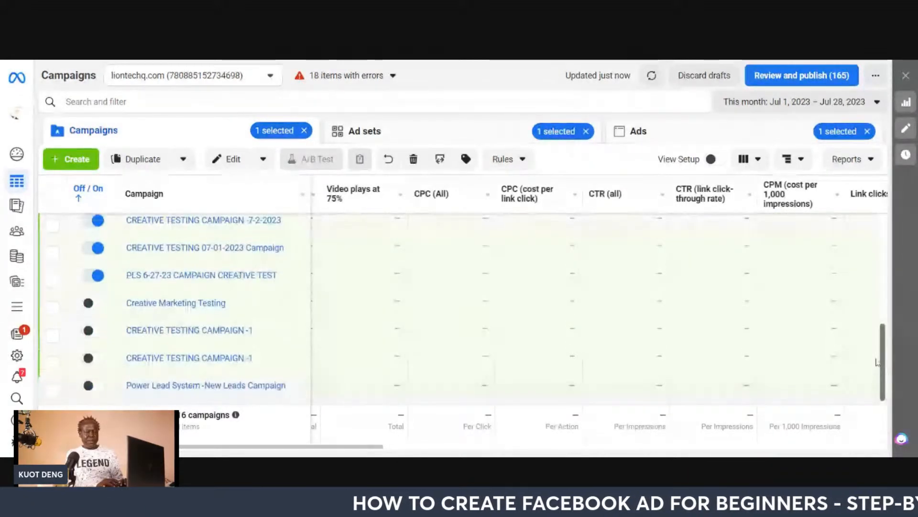
pyautogui.moveTo(883, 330); pyautogui.dragTo(879, 213)
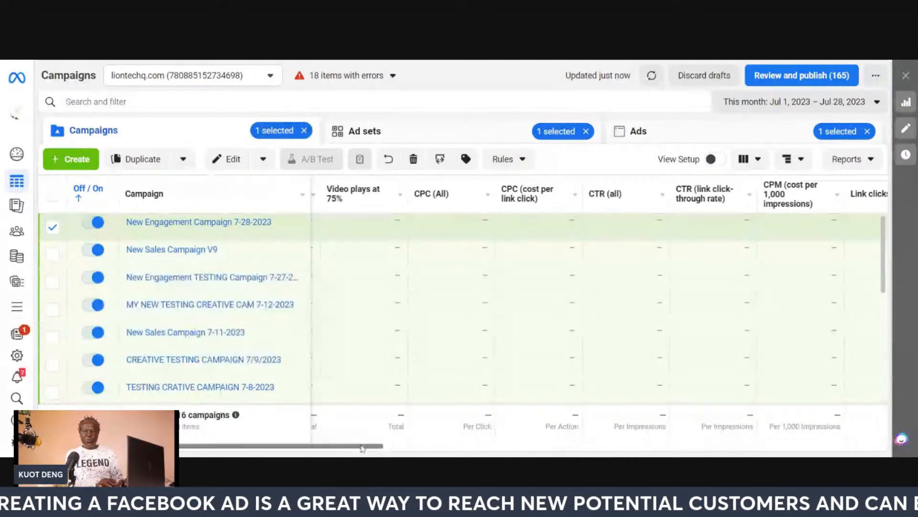
pyautogui.moveTo(362, 448); pyautogui.dragTo(629, 450)
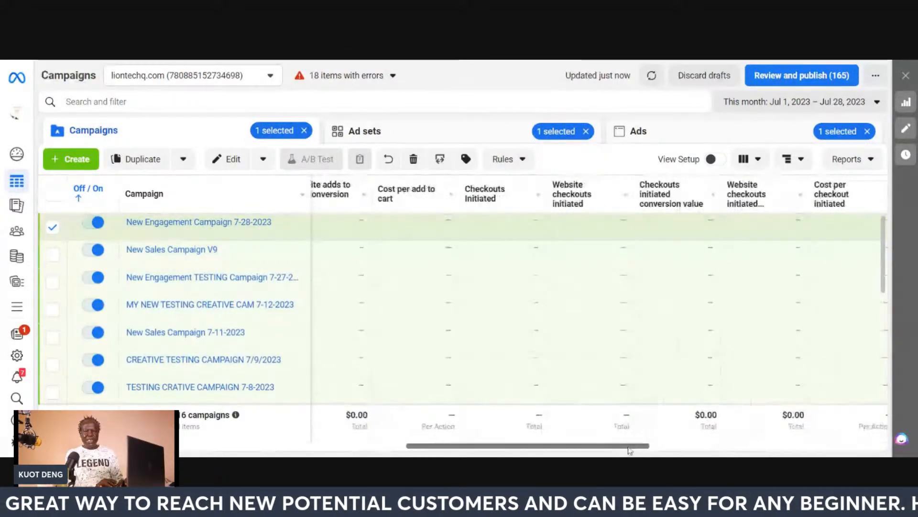
pyautogui.moveTo(629, 450); pyautogui.dragTo(808, 439)
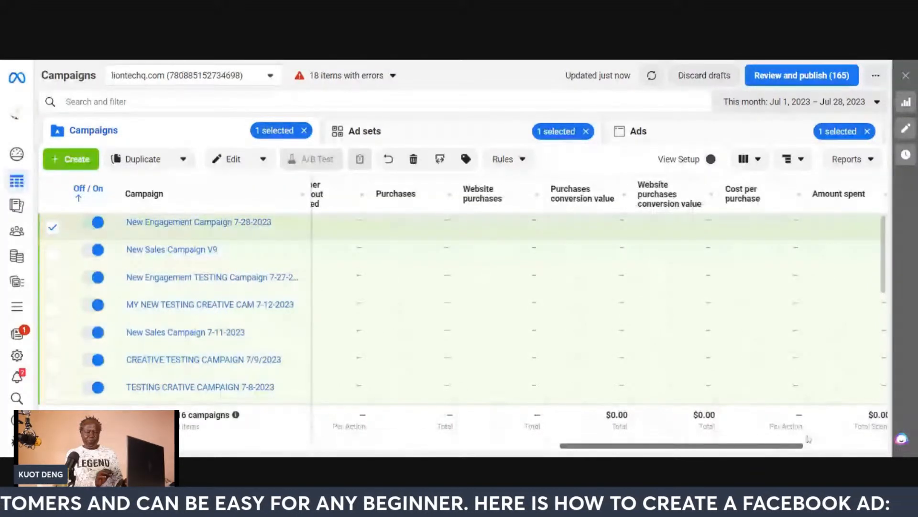
pyautogui.moveTo(808, 438); pyautogui.dragTo(884, 434)
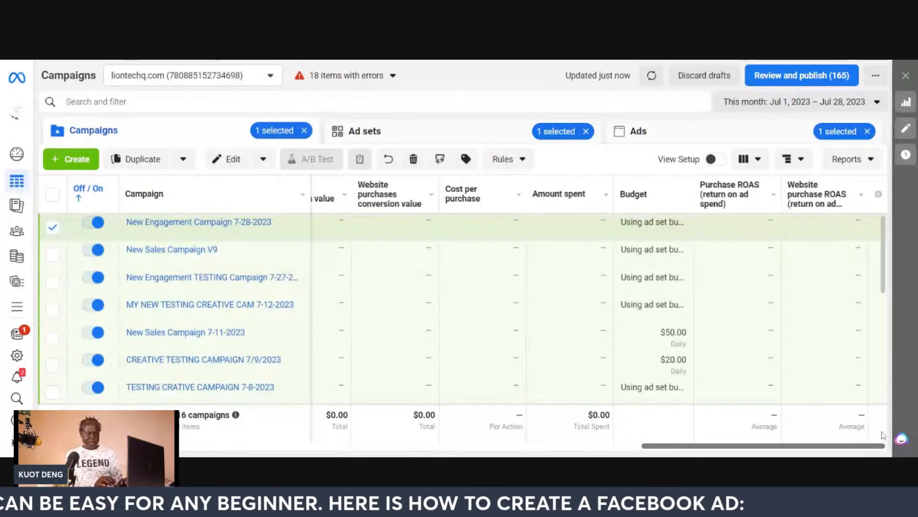